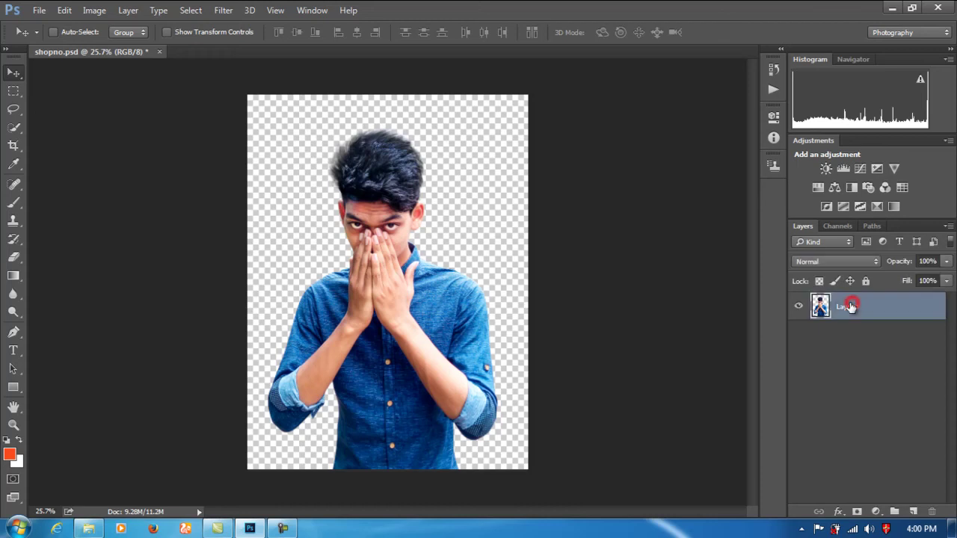
Place the shopnil image from All picture > project > New folder and move it below Layer 1
{"action": "left_click", "coordinate": [39, 10]}
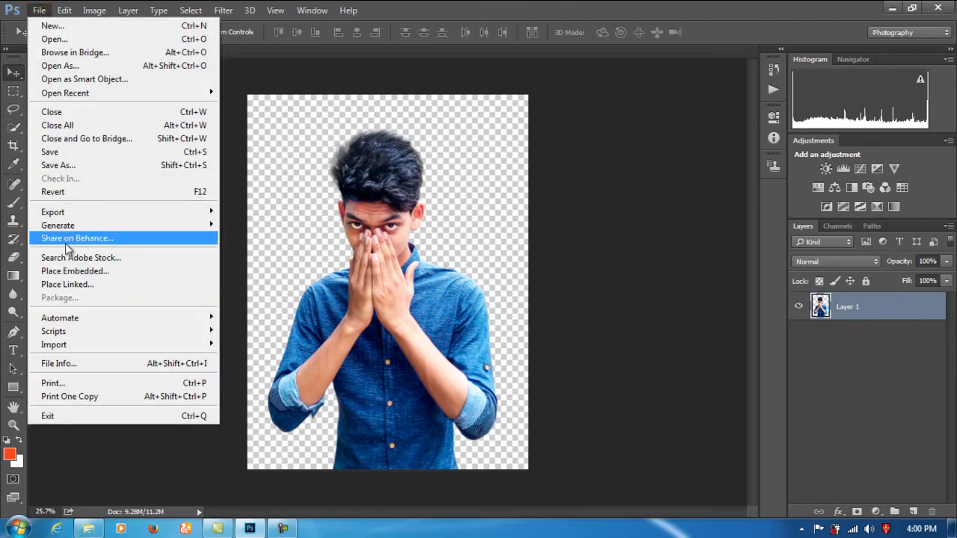
{"action": "left_click", "coordinate": [64, 271]}
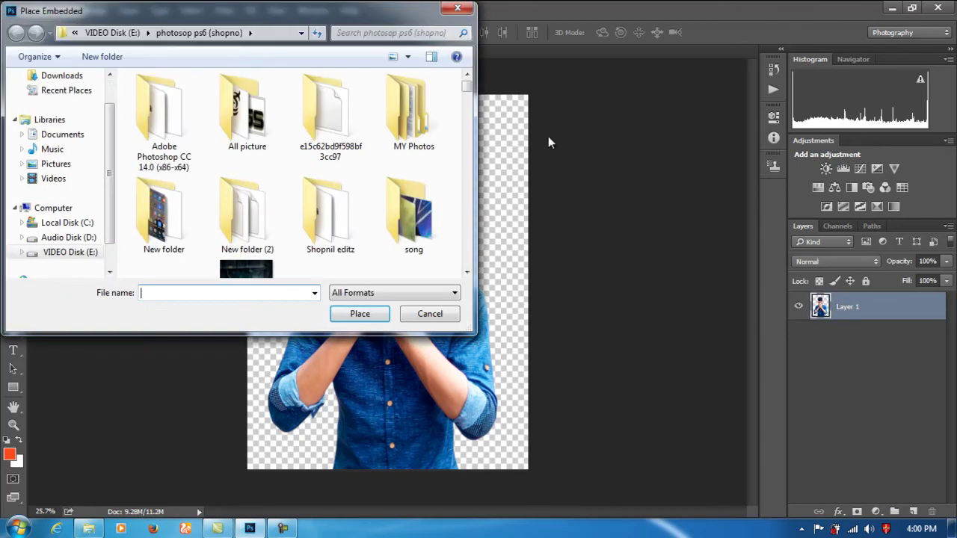
{"action": "double_click", "coordinate": [256, 127]}
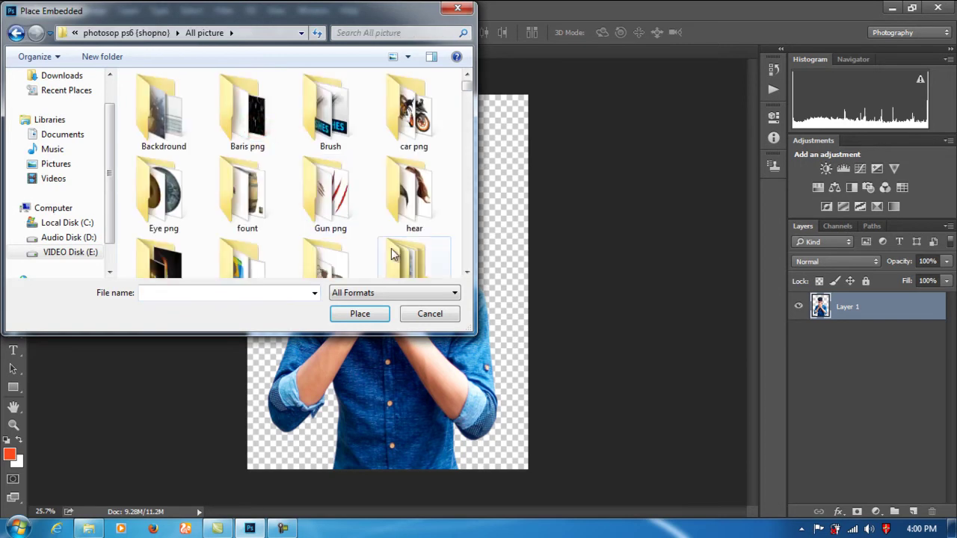
{"action": "scroll", "coordinate": [422, 263], "scroll_direction": "down", "scroll_amount": 1}
{"action": "double_click", "coordinate": [423, 257]}
{"action": "double_click", "coordinate": [207, 97]}
{"action": "left_click", "coordinate": [250, 112]}
{"action": "left_click", "coordinate": [363, 315]}
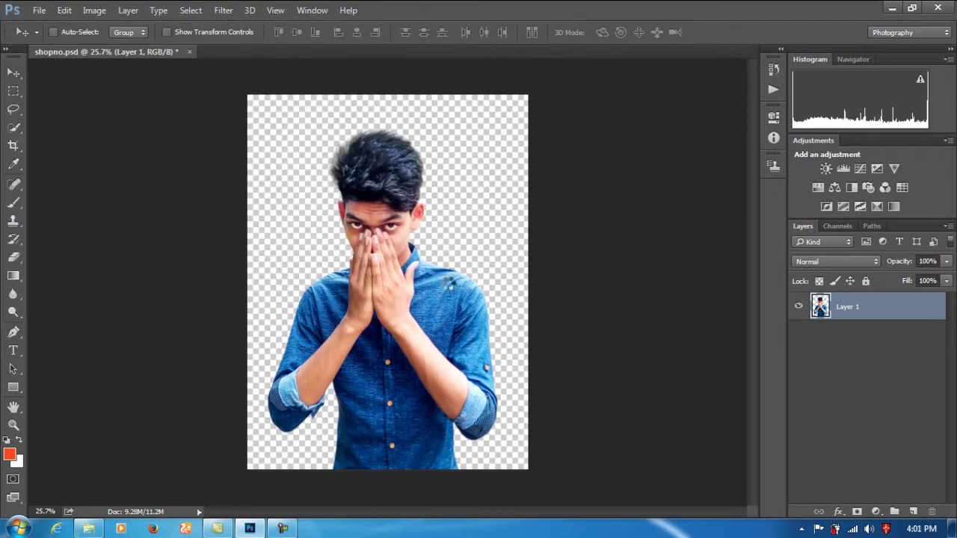
{"action": "left_click", "coordinate": [494, 33]}
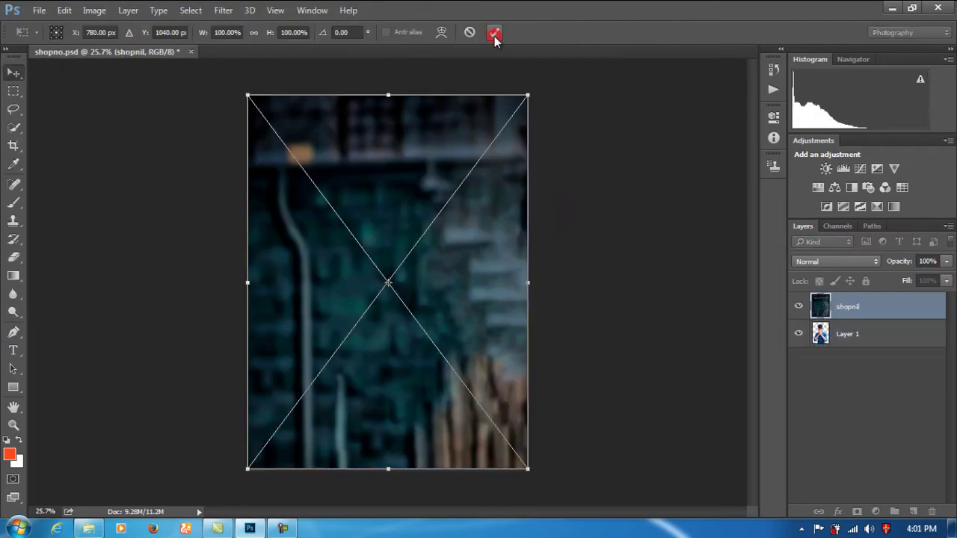
{"action": "left_click_drag", "start_coordinate": [927, 320], "coordinate": [918, 367]}
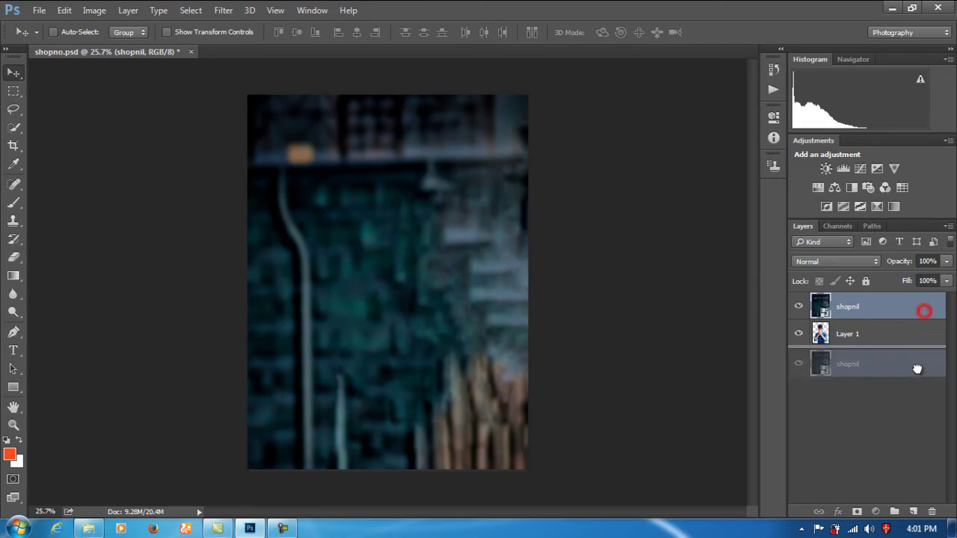
Apply Camera Raw to shopnil with Clarity +26, Contrast +16, Masking 25 and luminance noise reduction
{"action": "left_click", "coordinate": [223, 11]}
{"action": "left_click", "coordinate": [239, 94]}
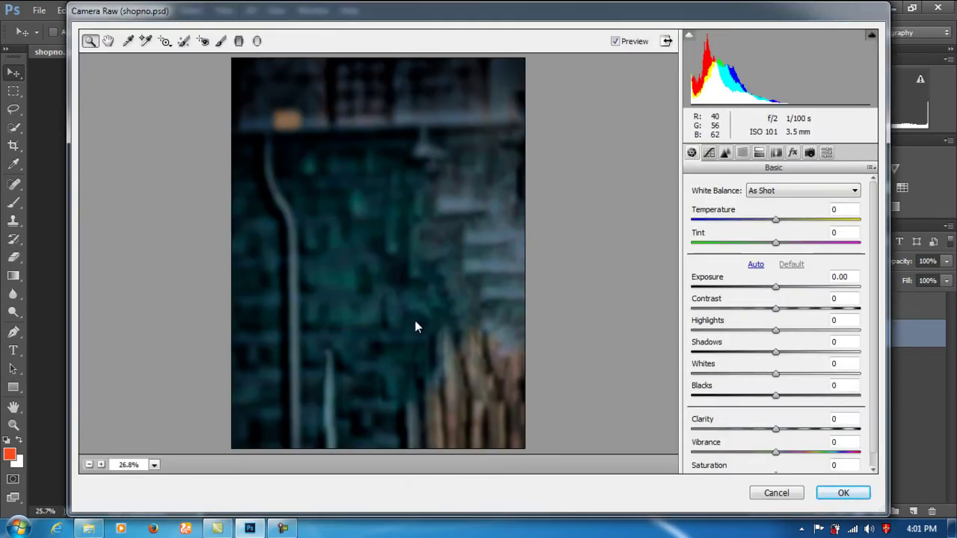
{"action": "left_click", "coordinate": [797, 428]}
{"action": "left_click", "coordinate": [789, 308]}
{"action": "left_click", "coordinate": [725, 153]}
{"action": "left_click", "coordinate": [733, 278]}
{"action": "left_click", "coordinate": [750, 324]}
{"action": "left_click", "coordinate": [842, 494]}
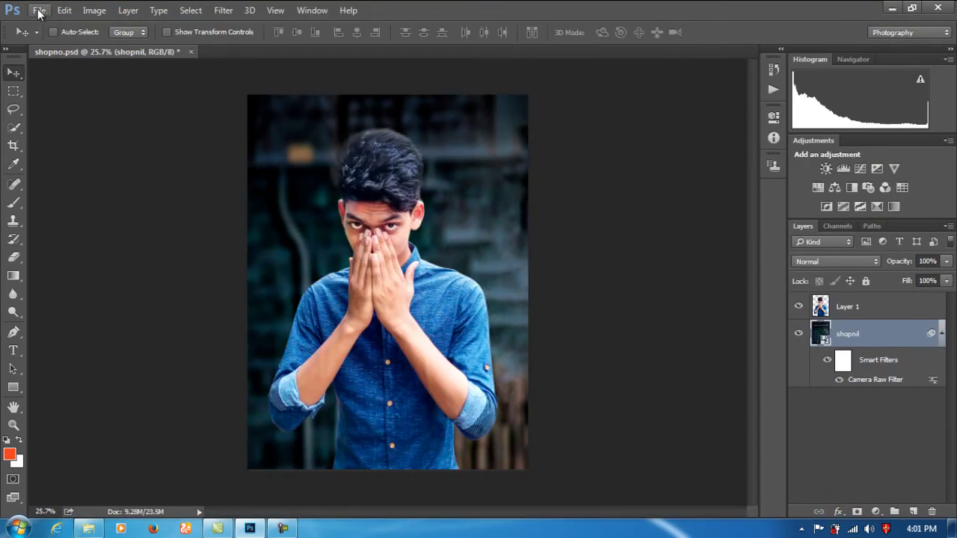
Place the shopno smoke image over the background using Screen blend mode
{"action": "left_click", "coordinate": [40, 12]}
{"action": "left_click", "coordinate": [52, 272]}
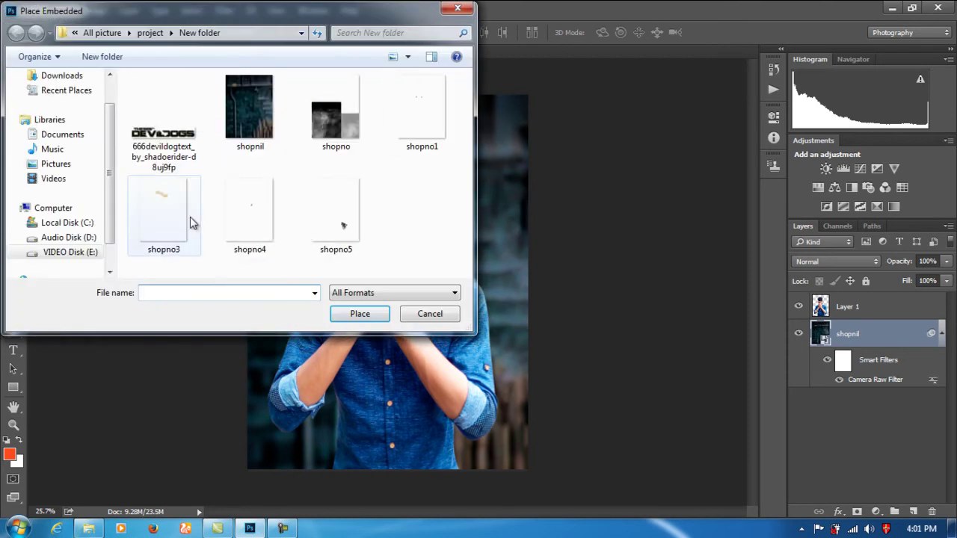
{"action": "left_click", "coordinate": [338, 118]}
{"action": "left_click", "coordinate": [359, 313]}
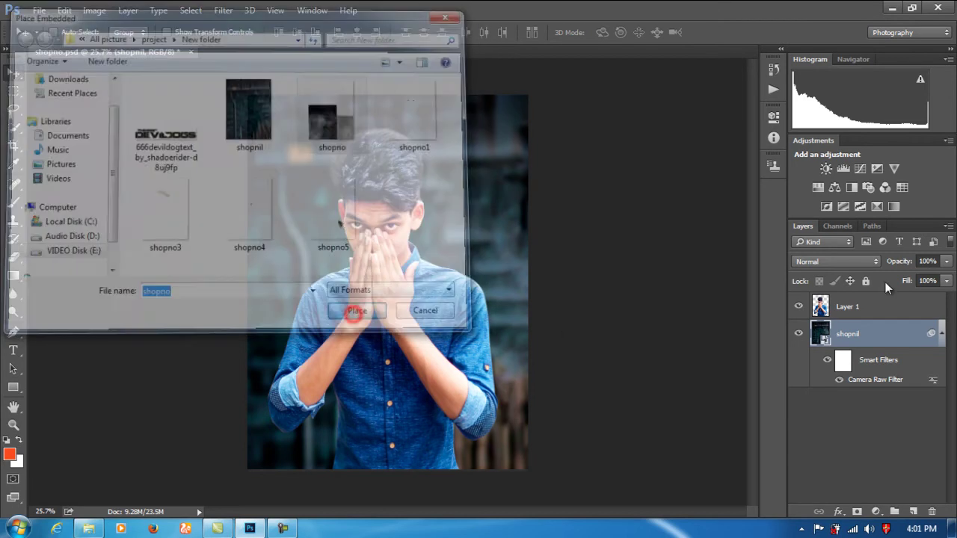
{"action": "left_click", "coordinate": [841, 261]}
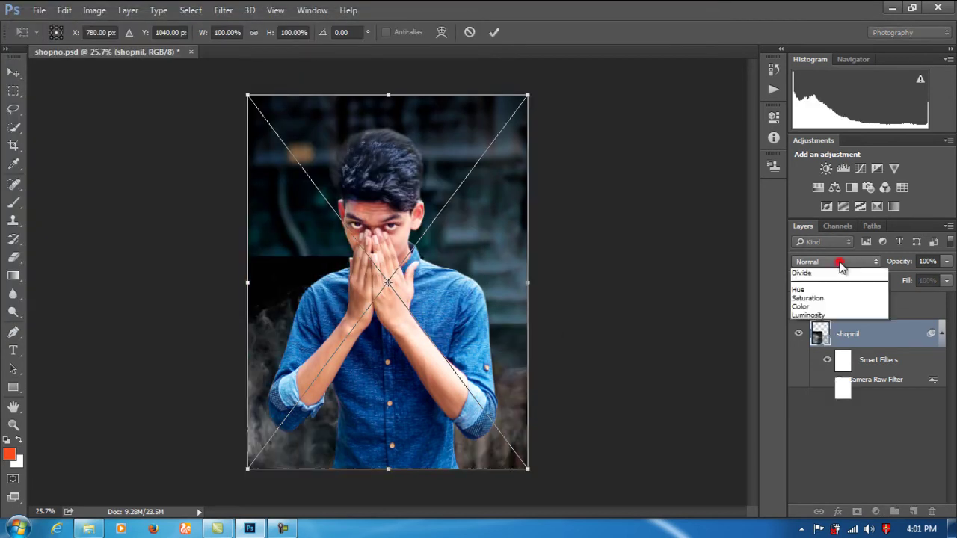
{"action": "left_click", "coordinate": [802, 350]}
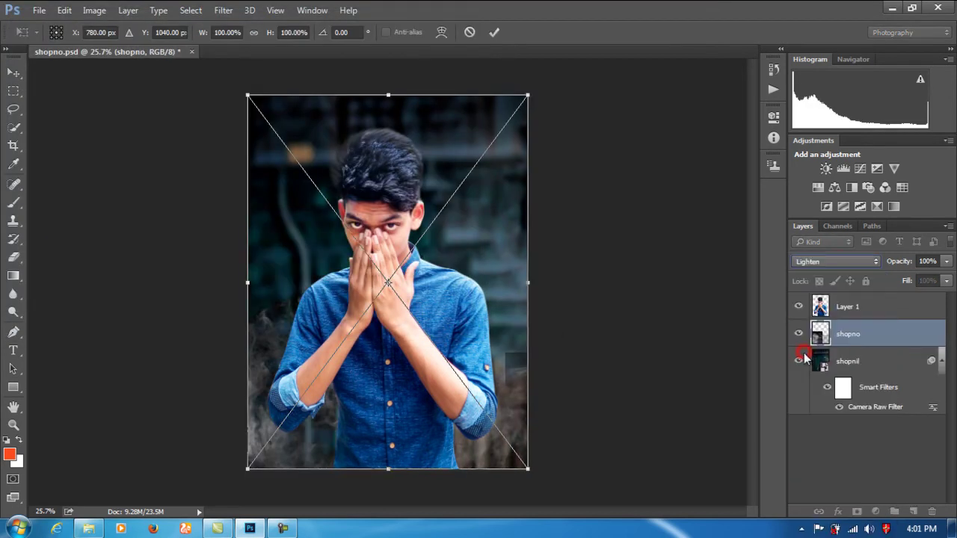
{"action": "left_click", "coordinate": [826, 263]}
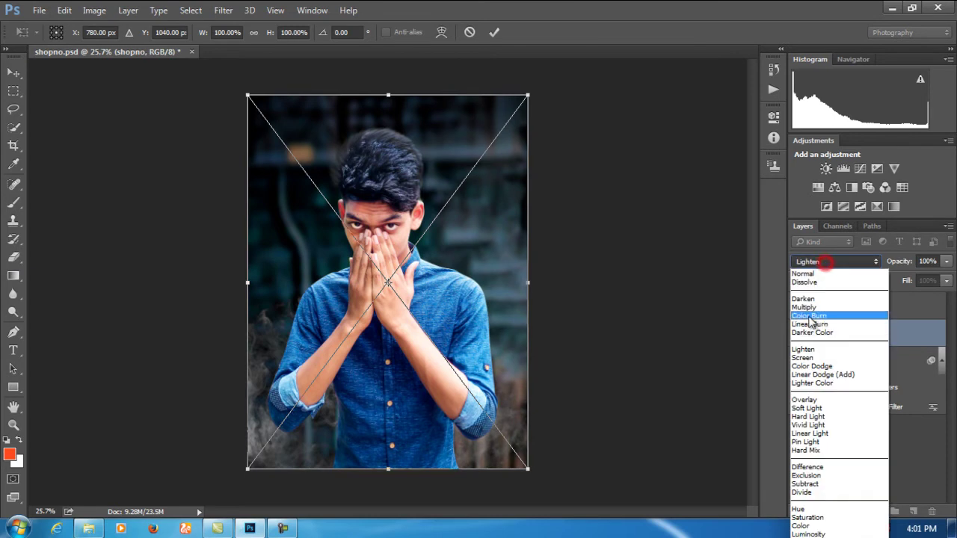
{"action": "left_click", "coordinate": [798, 355]}
{"action": "left_click", "coordinate": [494, 32]}
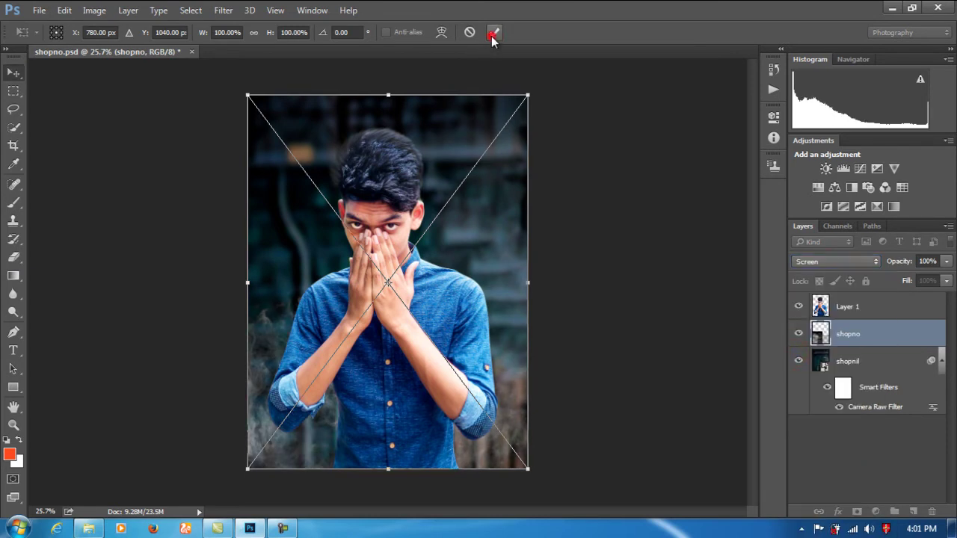
Place the shopno3 streak image and move its layer above Layer 1
{"action": "left_click", "coordinate": [34, 11]}
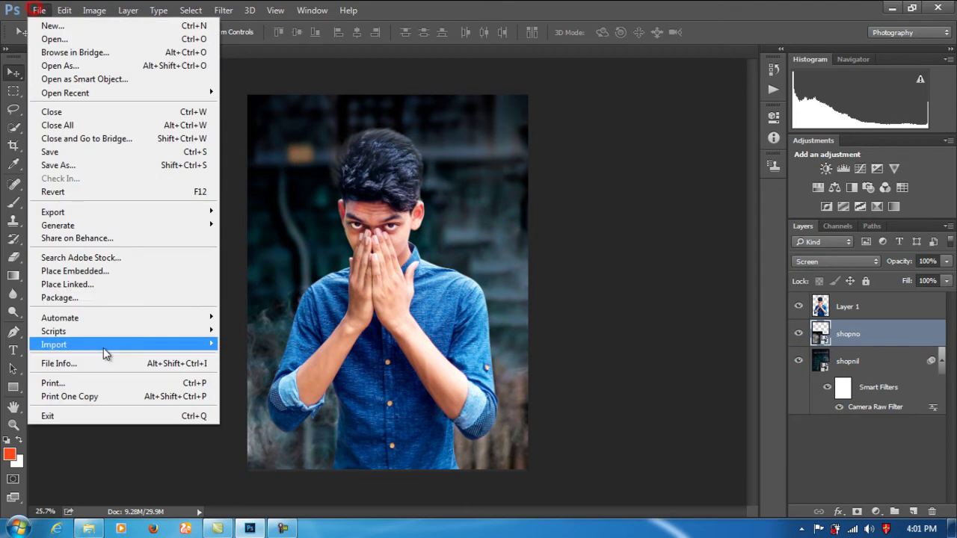
{"action": "left_click", "coordinate": [66, 271]}
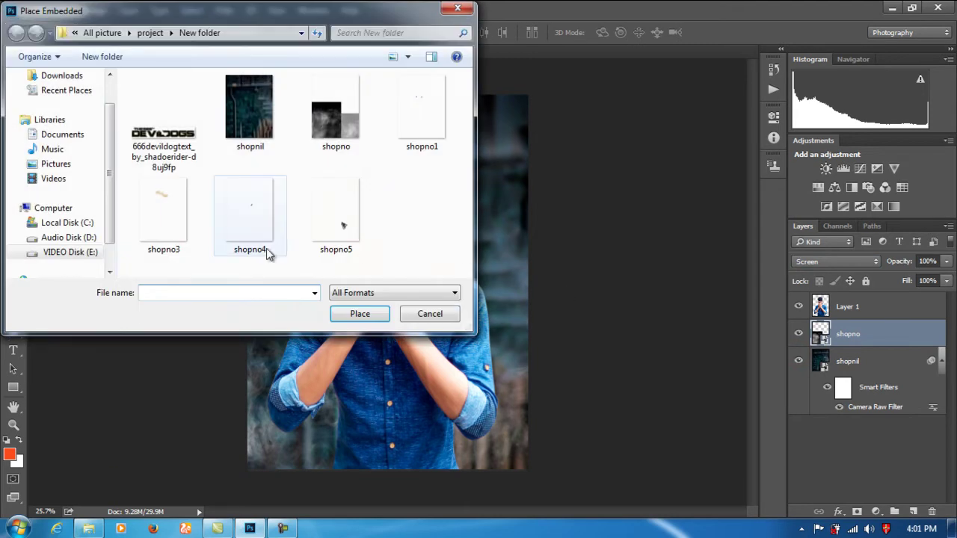
{"action": "left_click", "coordinate": [164, 198]}
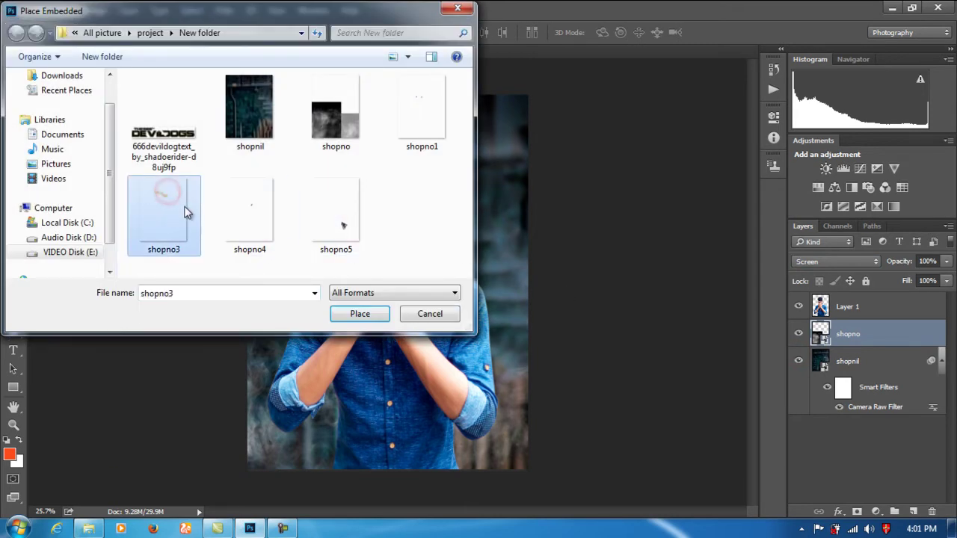
{"action": "left_click", "coordinate": [357, 315]}
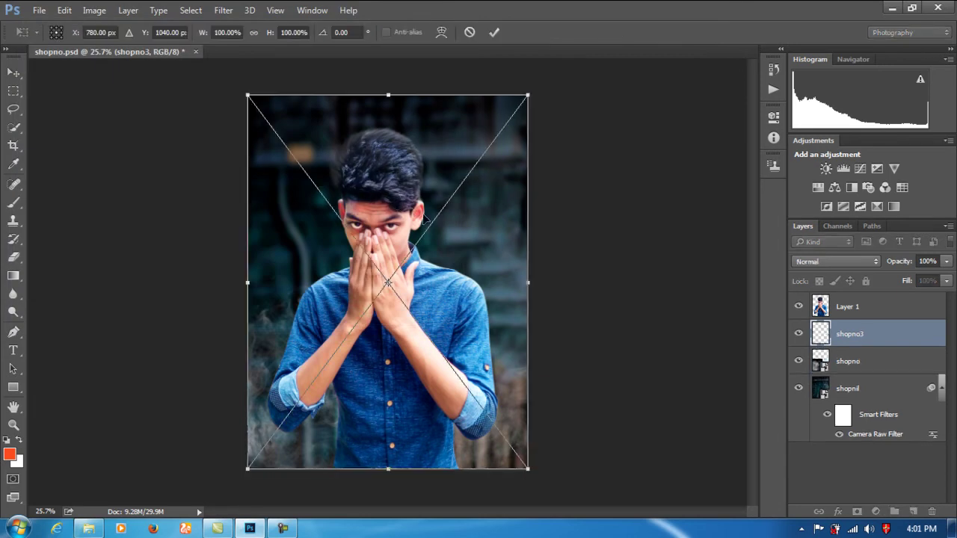
{"action": "left_click", "coordinate": [493, 32]}
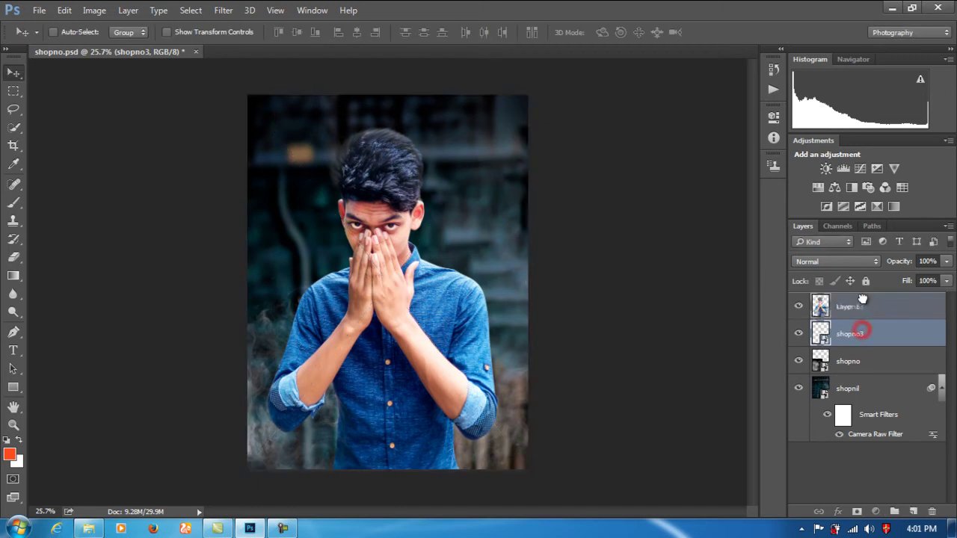
{"action": "left_click_drag", "start_coordinate": [854, 335], "coordinate": [857, 299]}
{"action": "left_click_drag", "start_coordinate": [662, 237], "coordinate": [390, 180]}
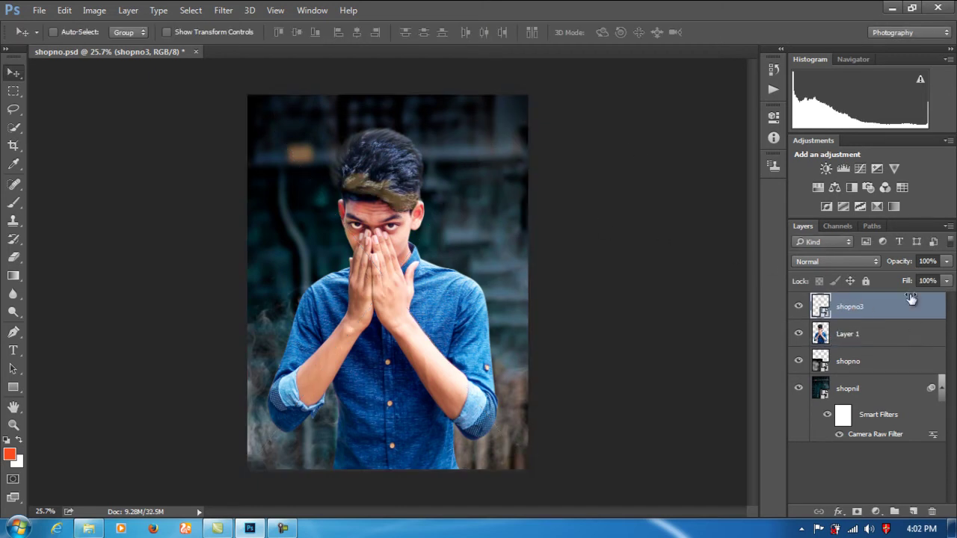
Blend shopno3 with Color Dodge at 100% opacity
{"action": "left_click", "coordinate": [865, 261]}
{"action": "left_click", "coordinate": [815, 417]}
{"action": "scroll", "coordinate": [842, 257], "scroll_direction": "up", "scroll_amount": 1}
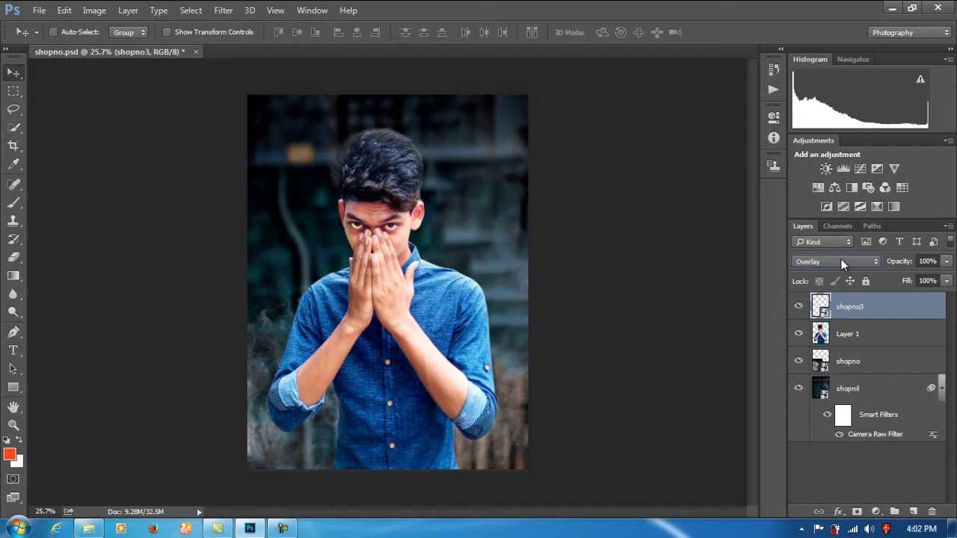
{"action": "scroll", "coordinate": [857, 259], "scroll_direction": "down", "scroll_amount": 1}
{"action": "scroll", "coordinate": [857, 259], "scroll_direction": "up", "scroll_amount": 1}
{"action": "scroll", "coordinate": [856, 258], "scroll_direction": "down", "scroll_amount": 1}
{"action": "left_click", "coordinate": [857, 258]}
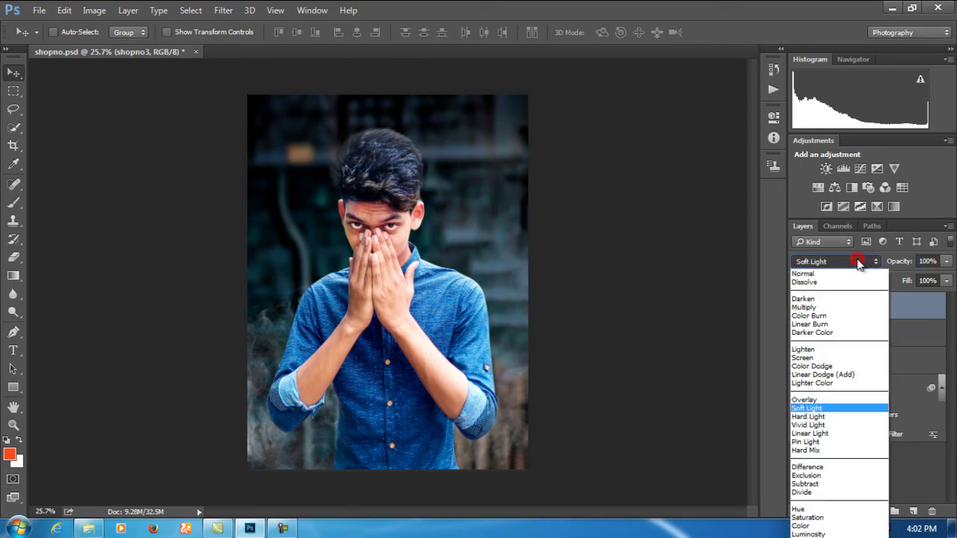
{"action": "left_click", "coordinate": [815, 366]}
{"action": "left_click", "coordinate": [946, 262]}
{"action": "left_click_drag", "start_coordinate": [875, 275], "coordinate": [948, 277]}
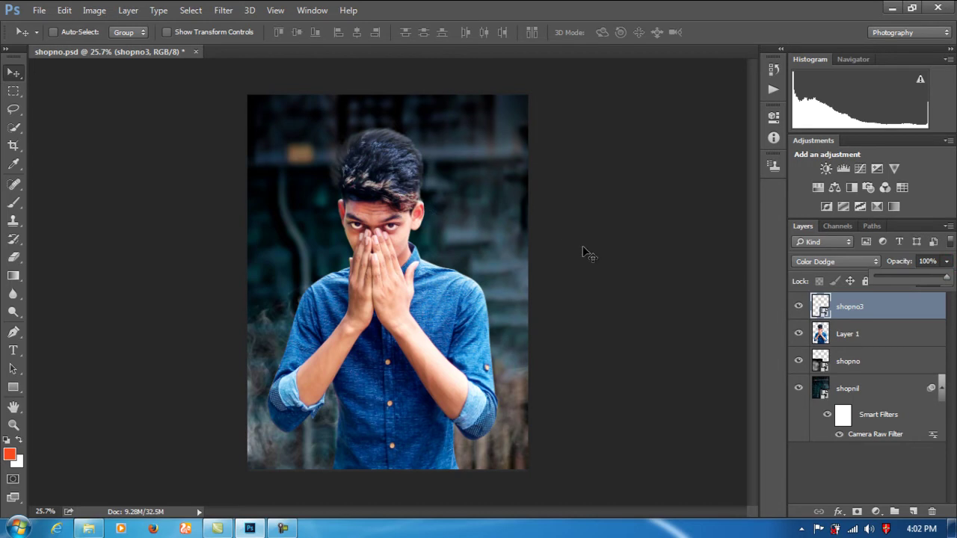
{"action": "left_click", "coordinate": [586, 252]}
{"action": "left_click", "coordinate": [39, 11]}
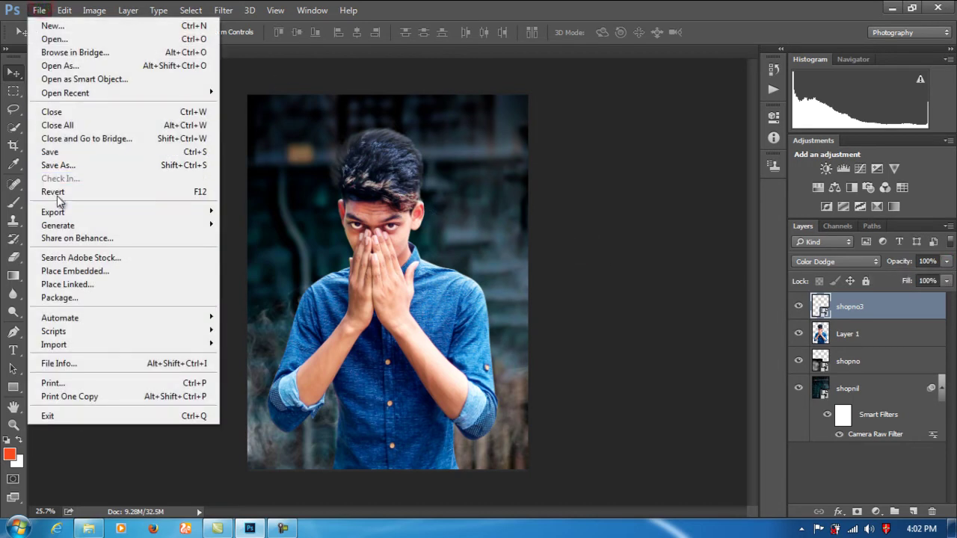
Place and commit the shopno1 image, then zoom in on the face
{"action": "left_click", "coordinate": [67, 271]}
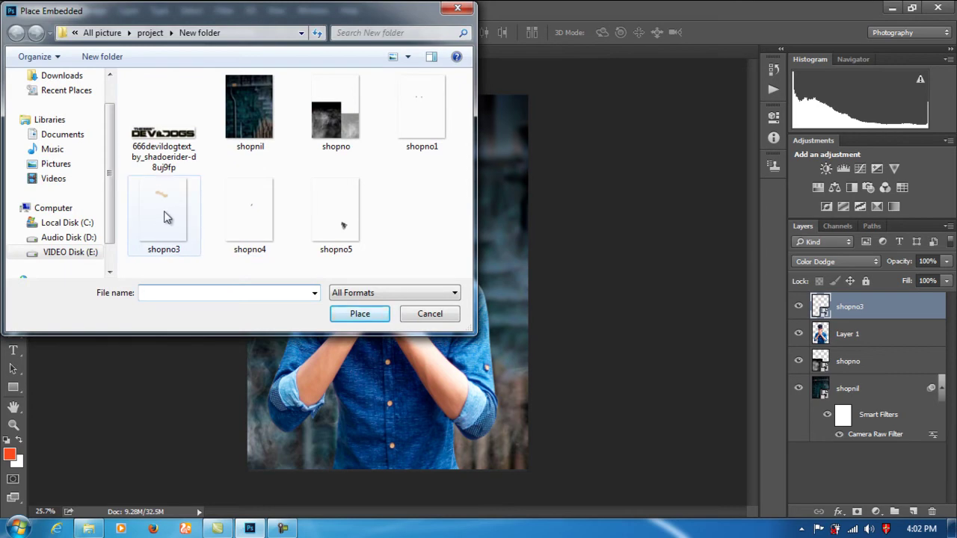
{"action": "left_click", "coordinate": [404, 112]}
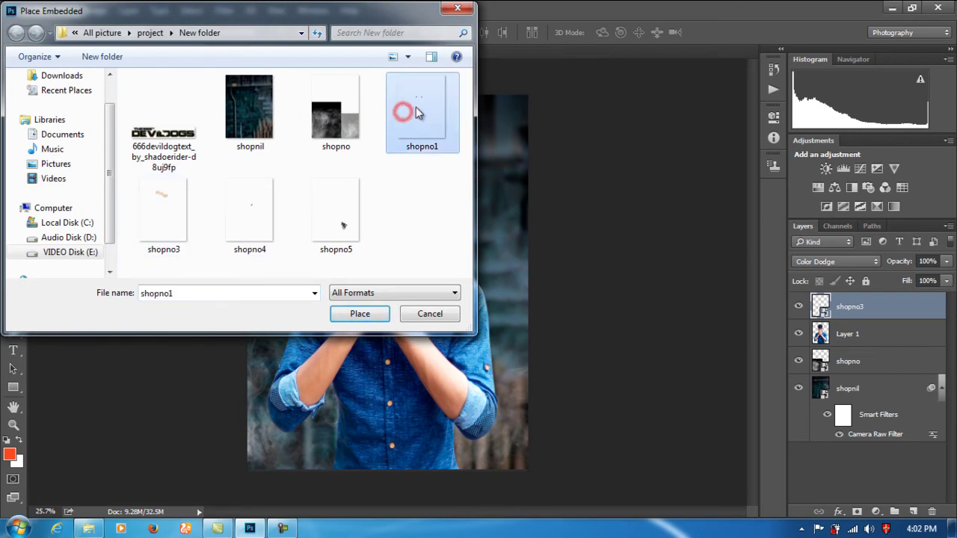
{"action": "left_click", "coordinate": [374, 315]}
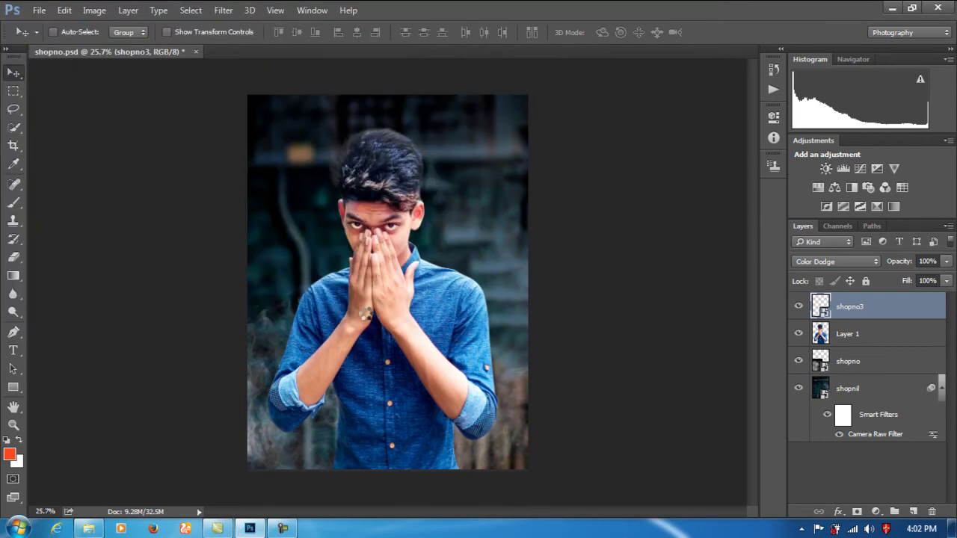
{"action": "left_click", "coordinate": [13, 426]}
{"action": "left_click", "coordinate": [313, 187]}
{"action": "left_click_drag", "start_coordinate": [392, 208], "coordinate": [448, 249]}
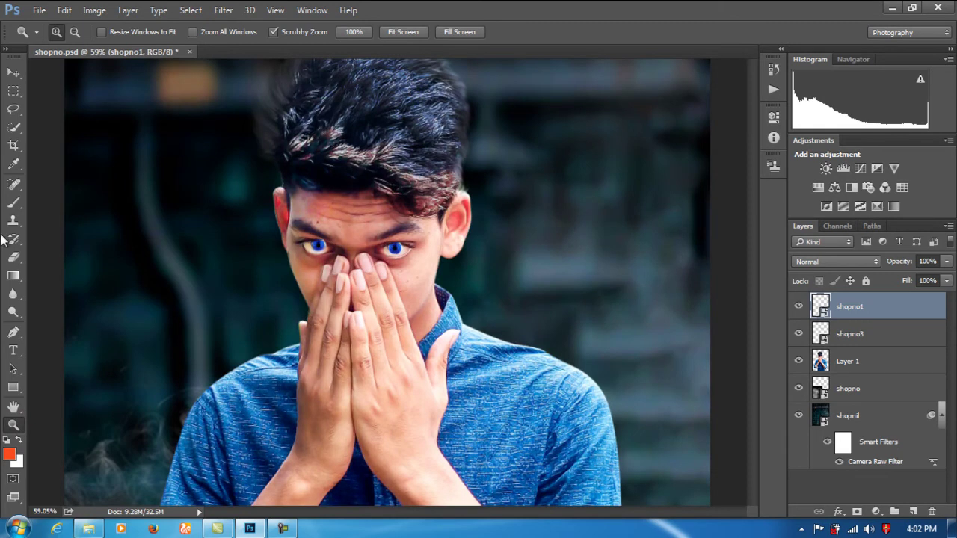
Rasterize shopno1 and erase over the left eye with a 235 px eraser
{"action": "left_click", "coordinate": [21, 256]}
{"action": "left_click", "coordinate": [309, 247]}
{"action": "left_click", "coordinate": [363, 194]}
{"action": "right_click", "coordinate": [516, 234]}
{"action": "left_click_drag", "start_coordinate": [555, 267], "coordinate": [562, 259]}
{"action": "left_click", "coordinate": [329, 193]}
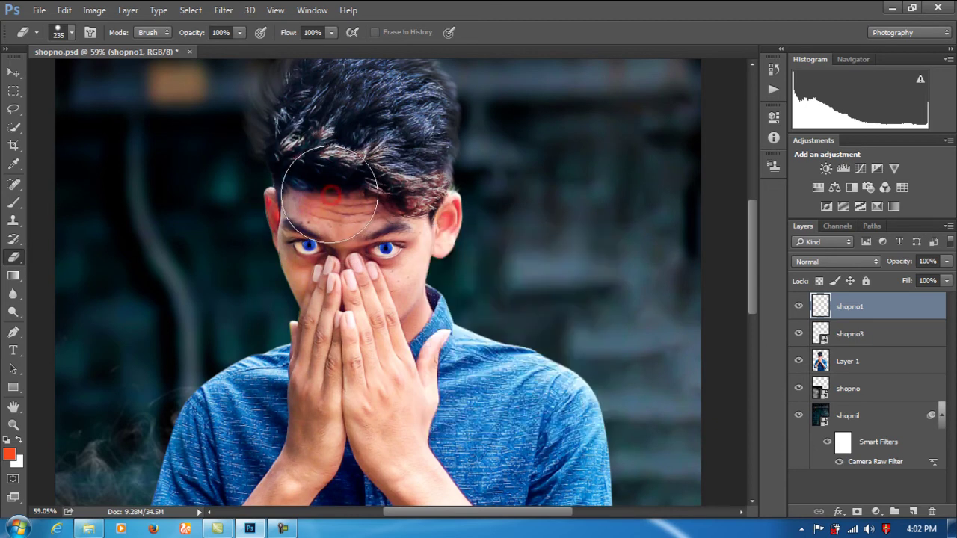
Erase shopno1 from the hairline, forehead, beside the left eye and near the ear
{"action": "left_click", "coordinate": [396, 192]}
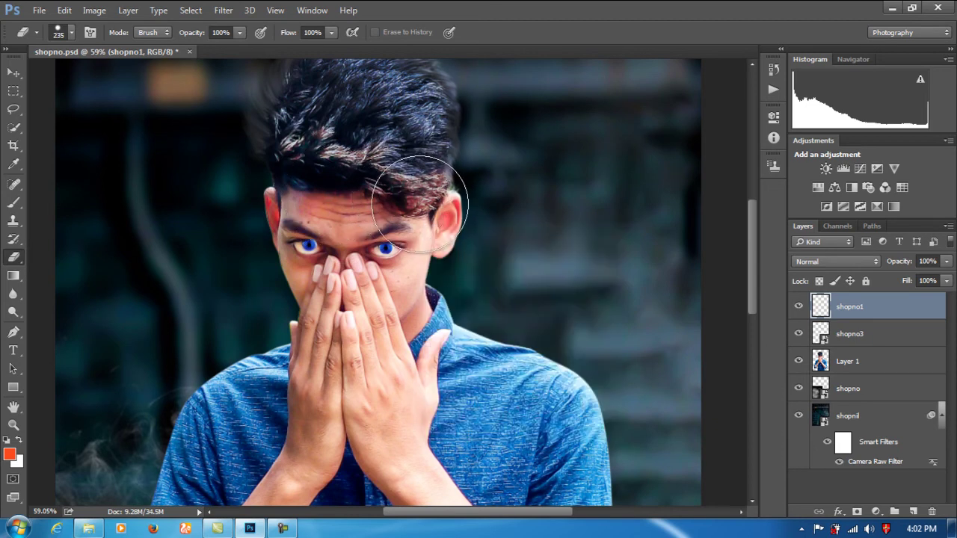
{"action": "left_click", "coordinate": [424, 209]}
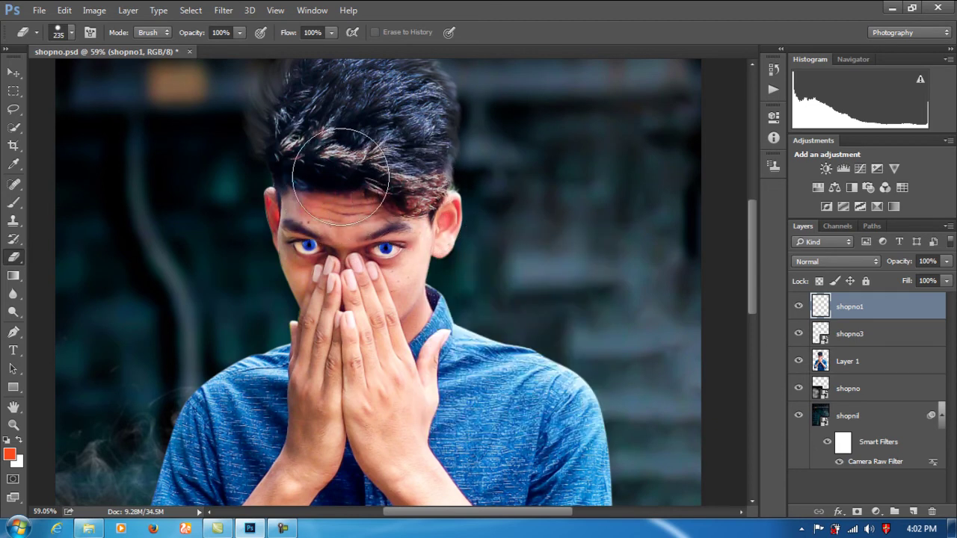
{"action": "left_click", "coordinate": [327, 192]}
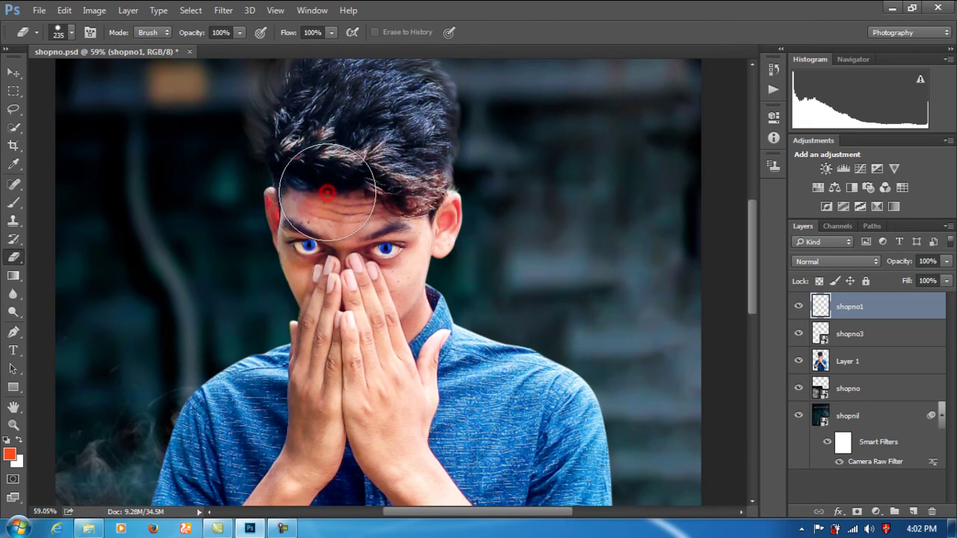
{"action": "left_click", "coordinate": [254, 241]}
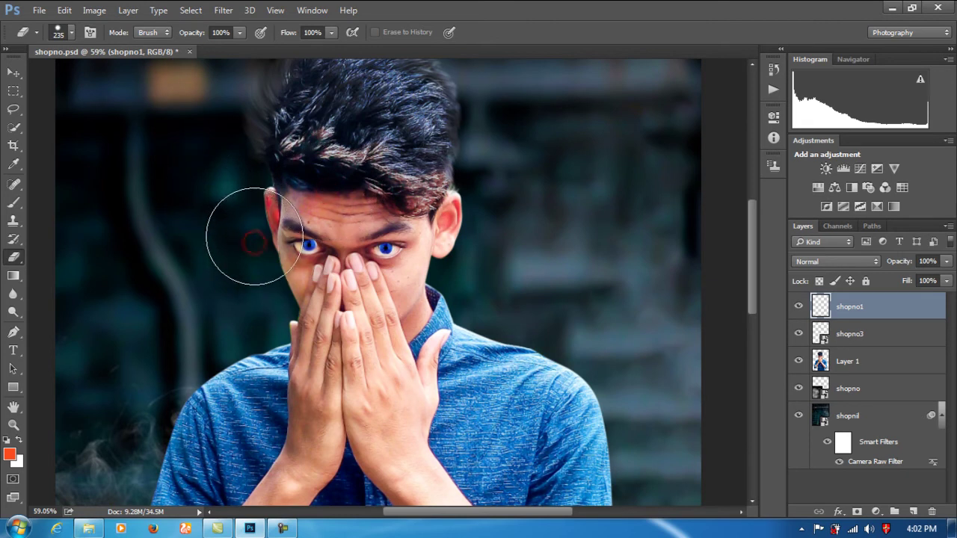
{"action": "left_click", "coordinate": [259, 222]}
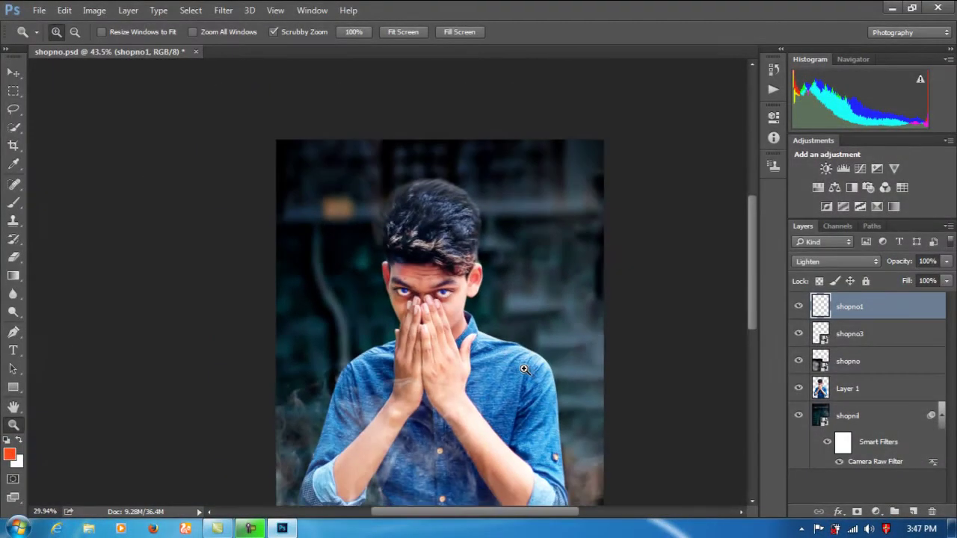
{"action": "left_click", "coordinate": [524, 368], "text": "alt"}
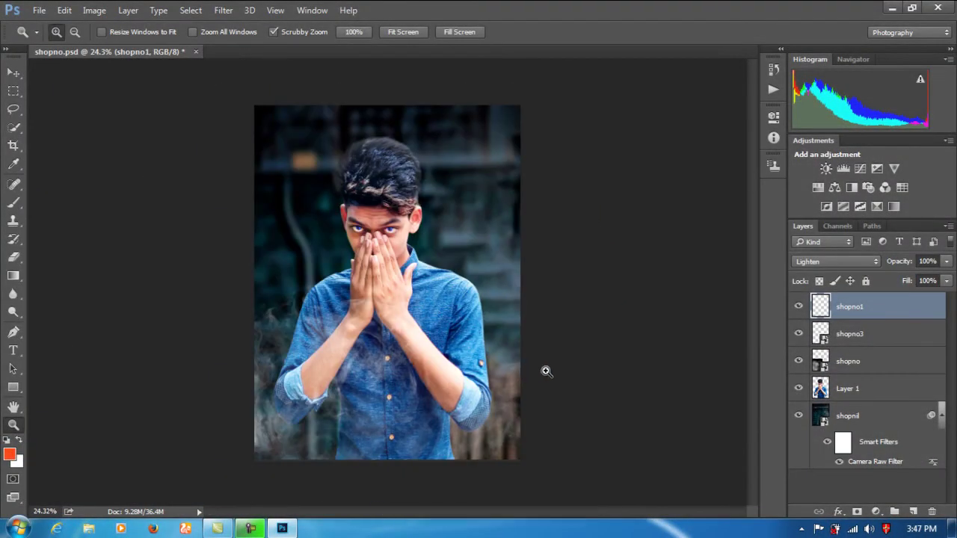
{"action": "left_click_drag", "start_coordinate": [403, 225], "coordinate": [417, 234]}
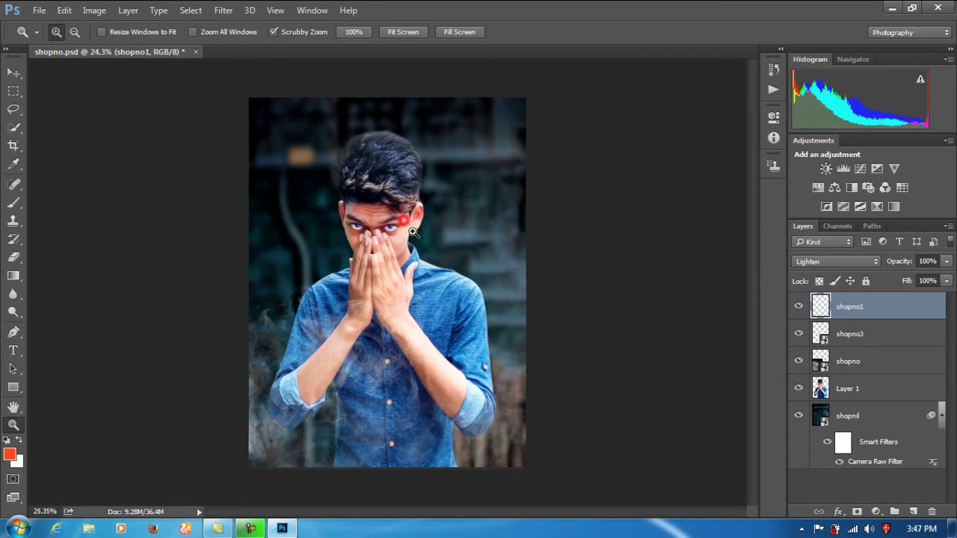
{"action": "left_click", "coordinate": [38, 10]}
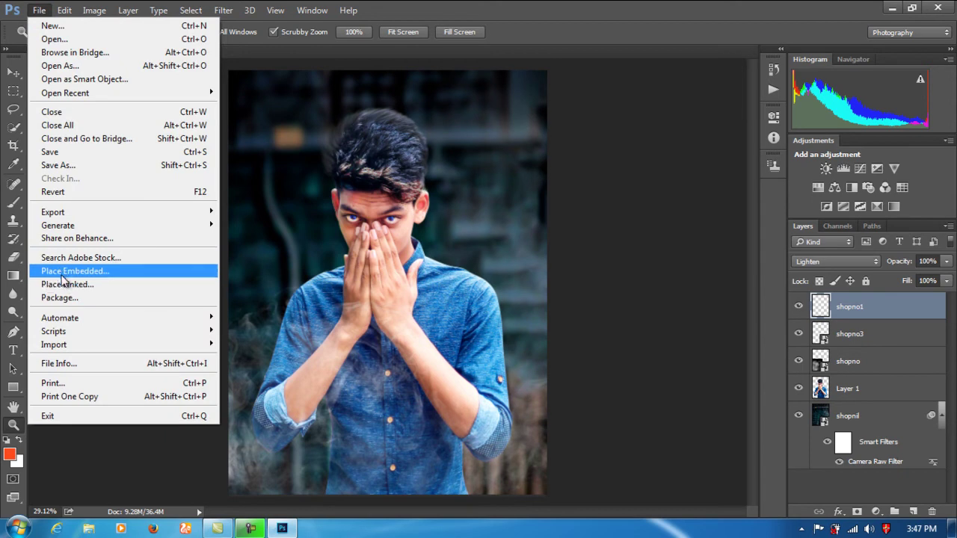
Place the shopno5 wolf tattoo on the right forearm
{"action": "left_click", "coordinate": [62, 273]}
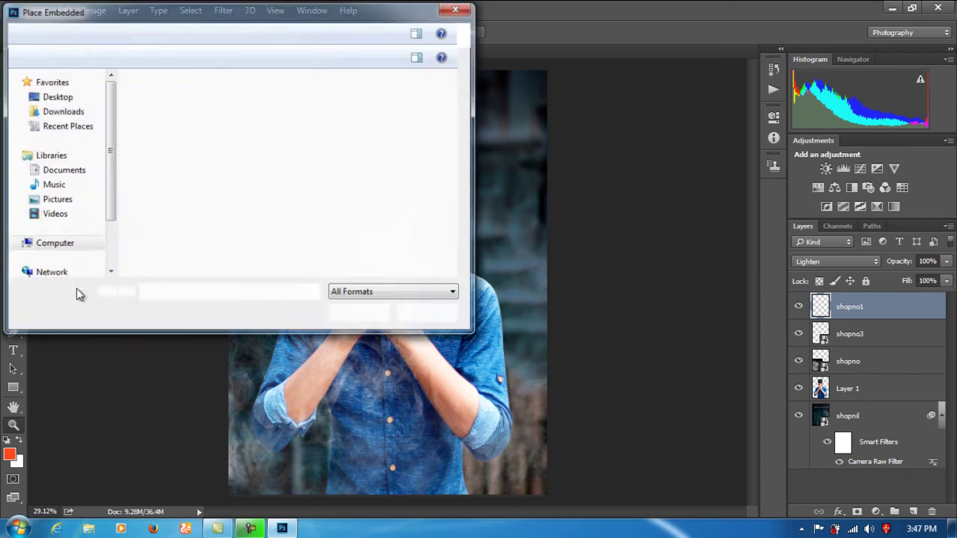
{"action": "left_click", "coordinate": [353, 209]}
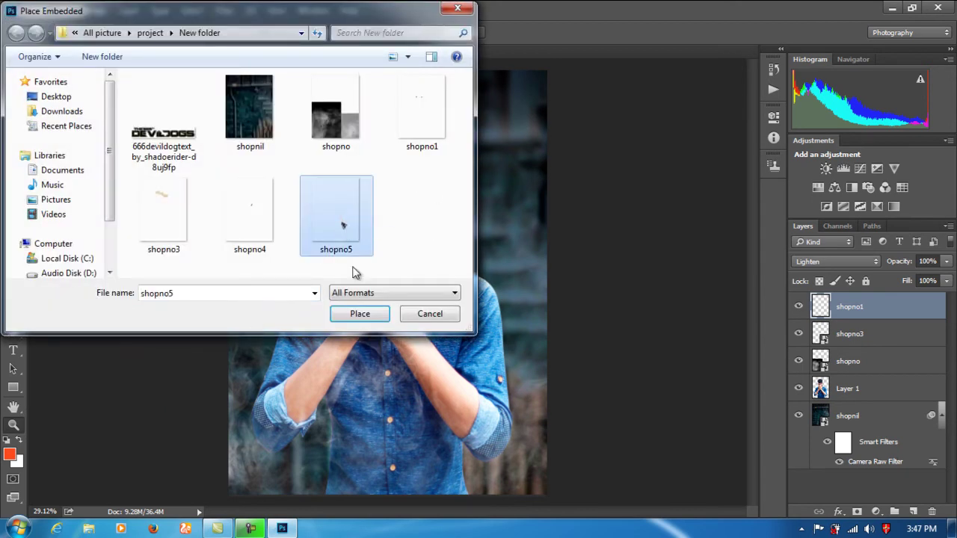
{"action": "left_click", "coordinate": [387, 314]}
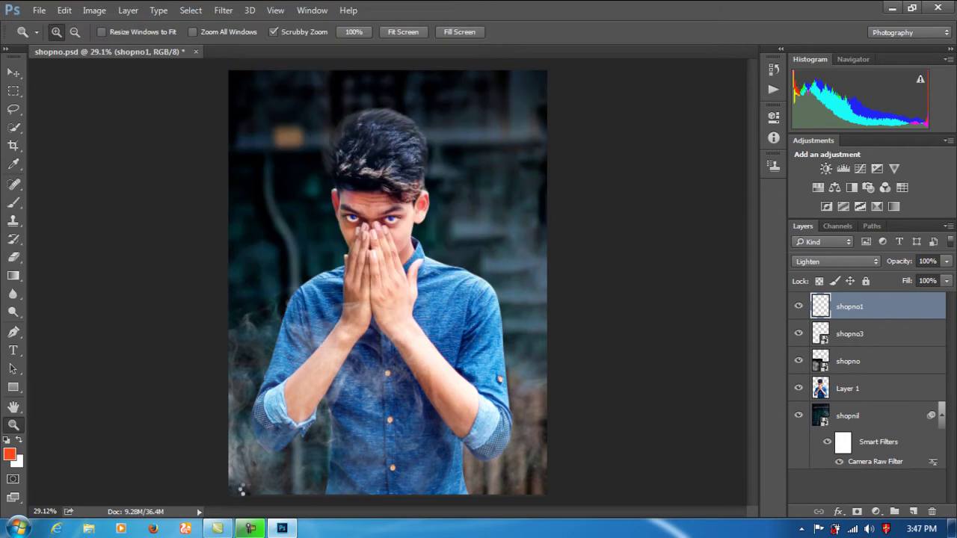
{"action": "left_click", "coordinate": [491, 34]}
{"action": "key", "text": "z"}
{"action": "mouse_move", "coordinate": [451, 409]}
{"action": "left_mouse_down"}
{"action": "mouse_move", "coordinate": [500, 436]}
{"action": "mouse_move", "coordinate": [523, 434]}
{"action": "mouse_move", "coordinate": [506, 426]}
{"action": "left_mouse_up"}
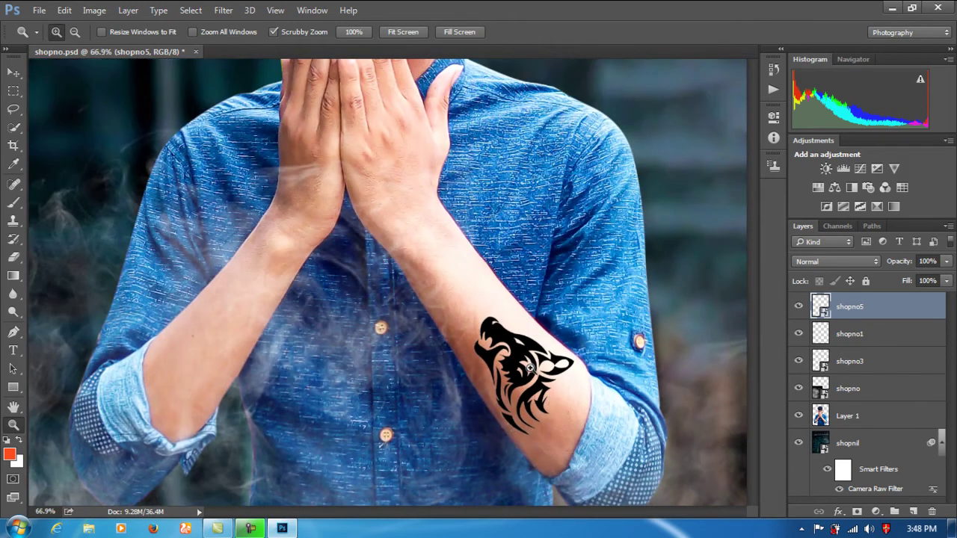
Blend the tattoo in Overlay mode and duplicate it as shopno5 copy
{"action": "left_click", "coordinate": [818, 264]}
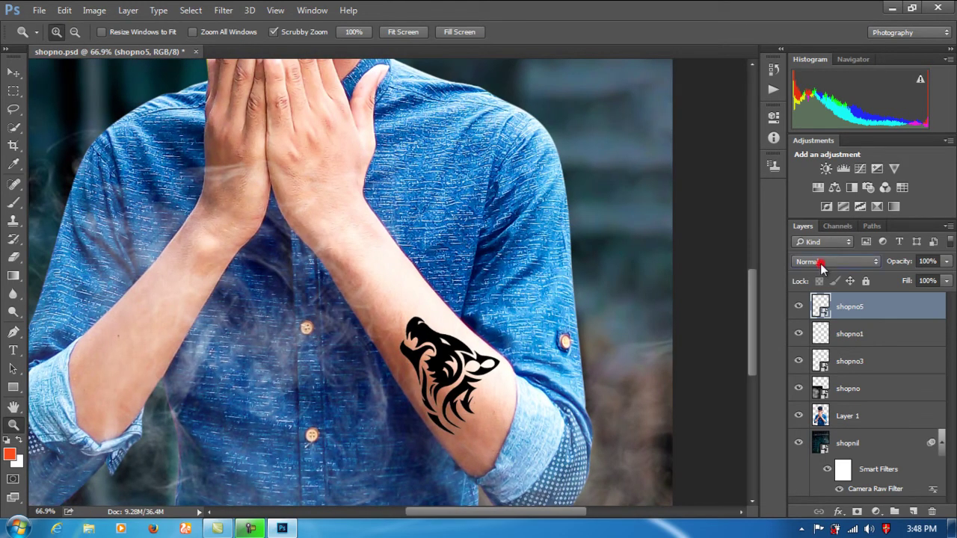
{"action": "left_click", "coordinate": [804, 400]}
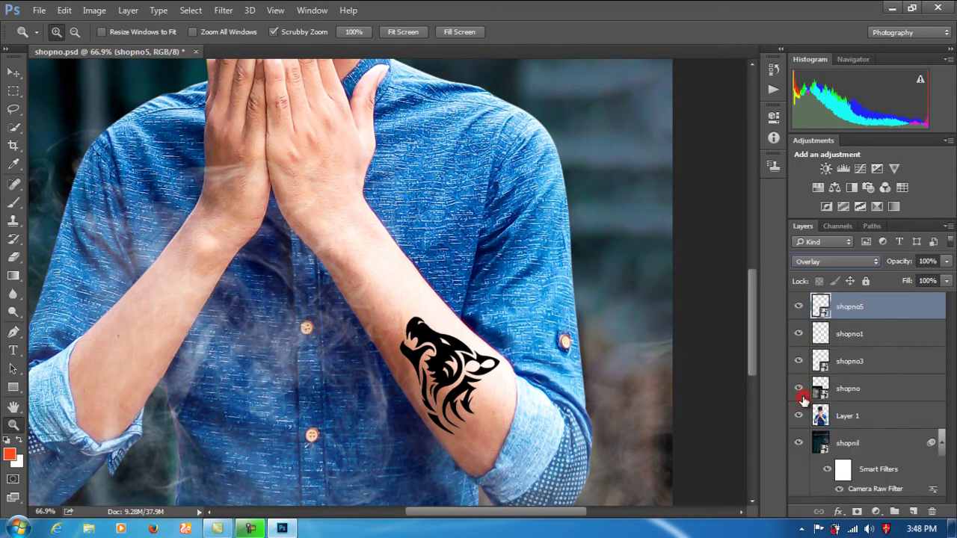
{"action": "left_click_drag", "start_coordinate": [925, 319], "coordinate": [912, 512]}
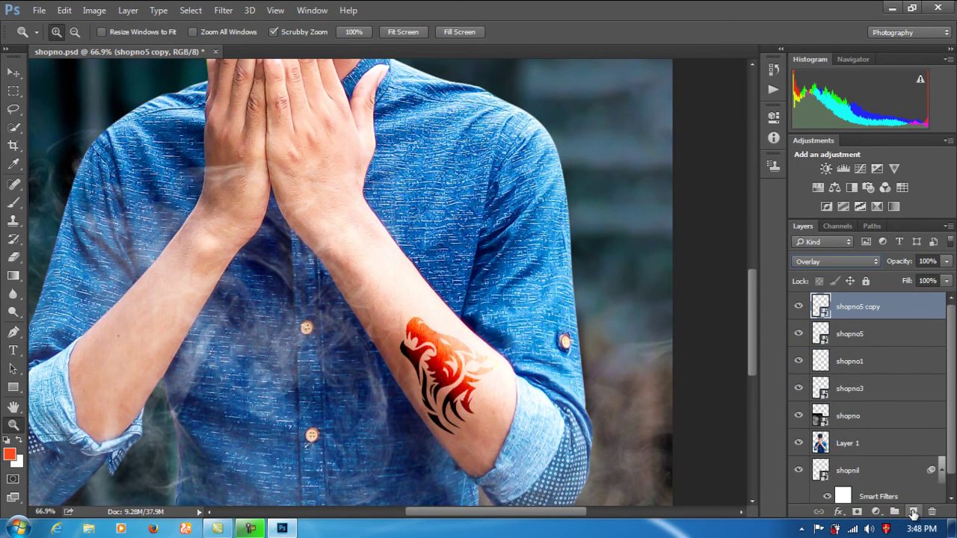
{"action": "left_click_drag", "start_coordinate": [483, 358], "coordinate": [430, 334]}
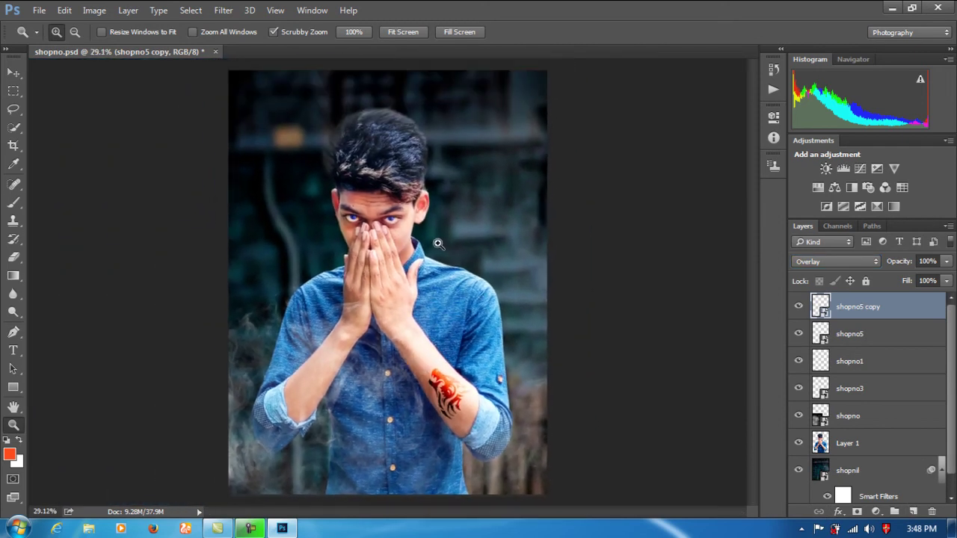
{"action": "mouse_move", "coordinate": [402, 248]}
{"action": "left_mouse_down"}
{"action": "mouse_move", "coordinate": [463, 281]}
{"action": "mouse_move", "coordinate": [429, 254]}
{"action": "left_mouse_up"}
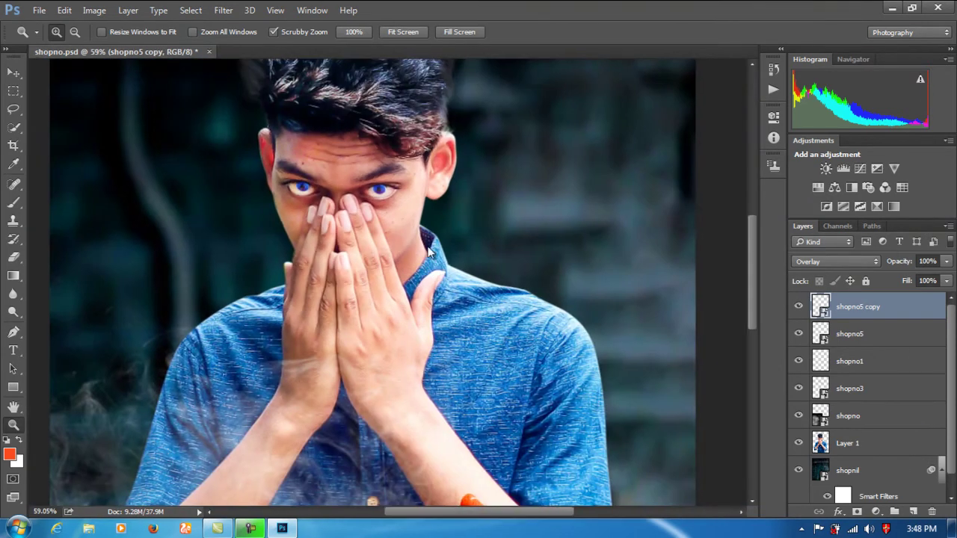
{"action": "left_click", "coordinate": [39, 10]}
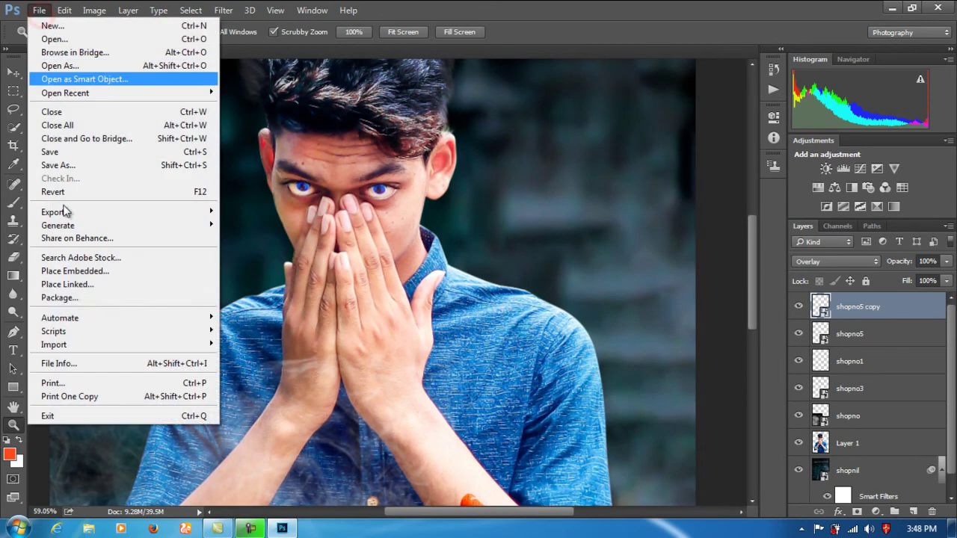
Place the shopno4 tribal tattoo on the side of the neck and zoom out to fit
{"action": "left_click", "coordinate": [51, 273]}
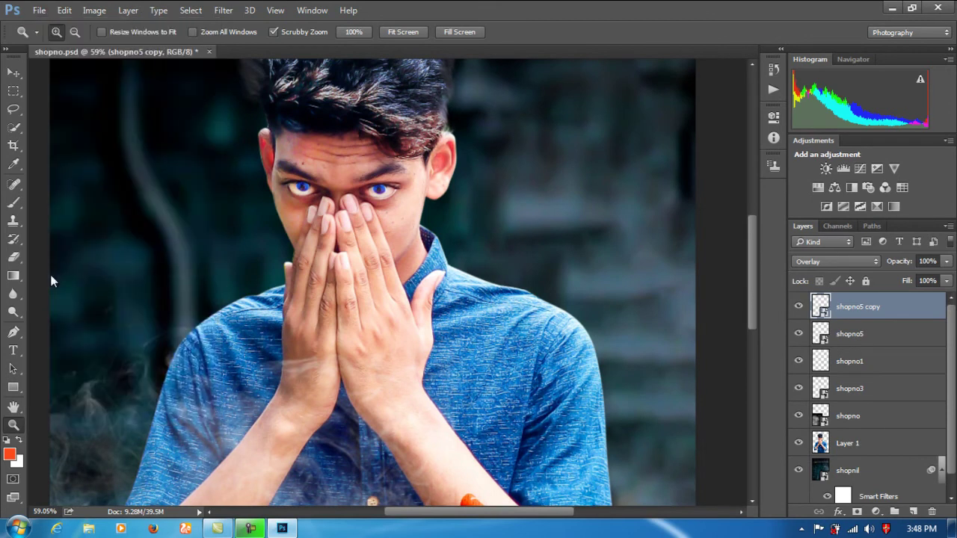
{"action": "left_click", "coordinate": [255, 224]}
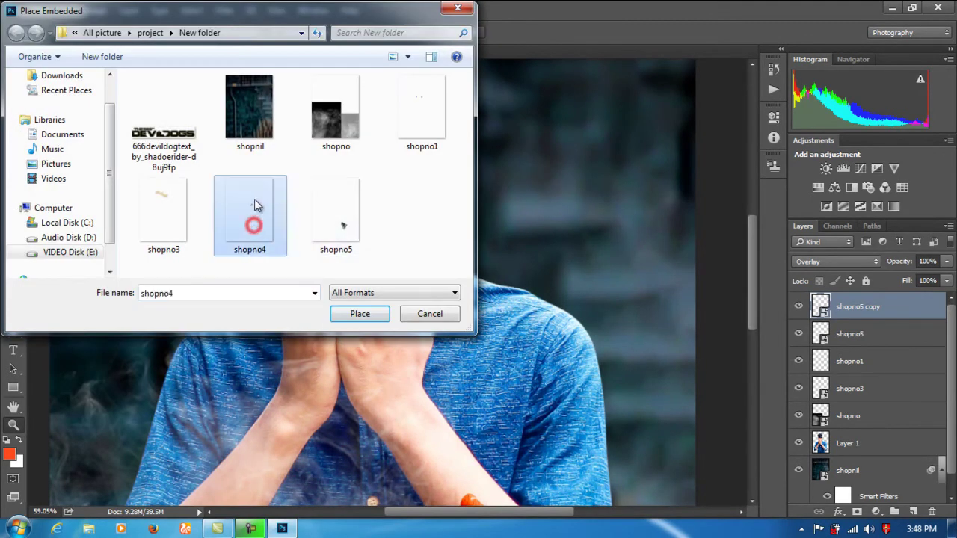
{"action": "left_click", "coordinate": [353, 314]}
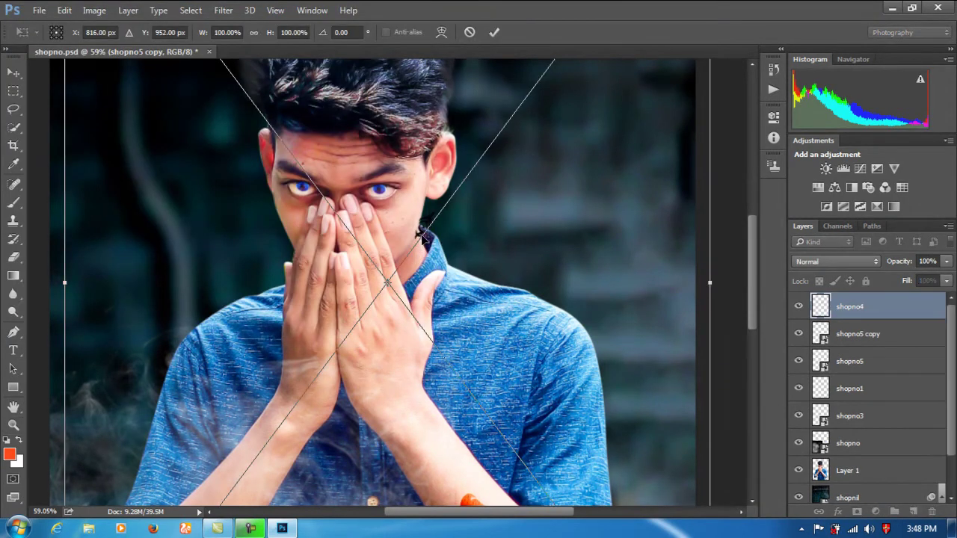
{"action": "left_click_drag", "start_coordinate": [441, 217], "coordinate": [429, 259]}
{"action": "left_click", "coordinate": [492, 31]}
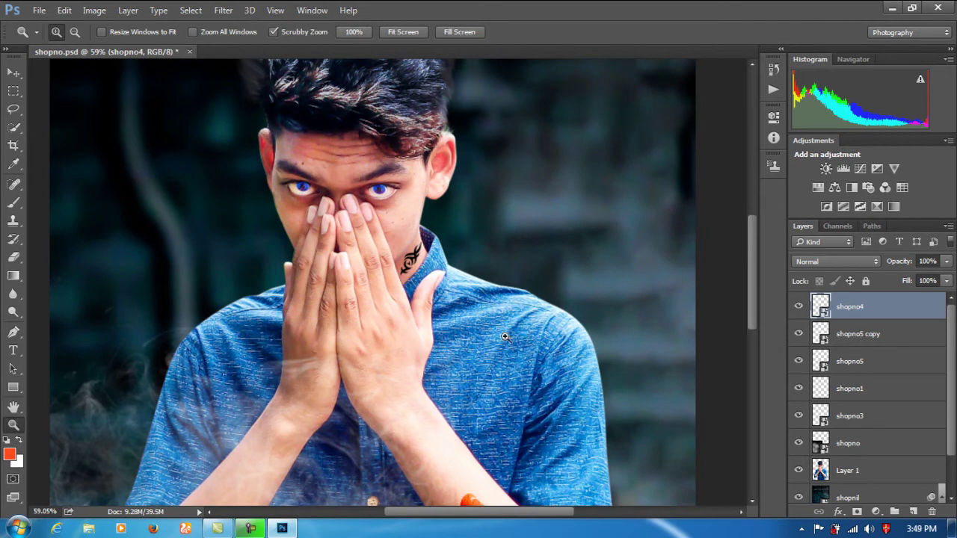
{"action": "left_click_drag", "start_coordinate": [505, 337], "coordinate": [390, 314]}
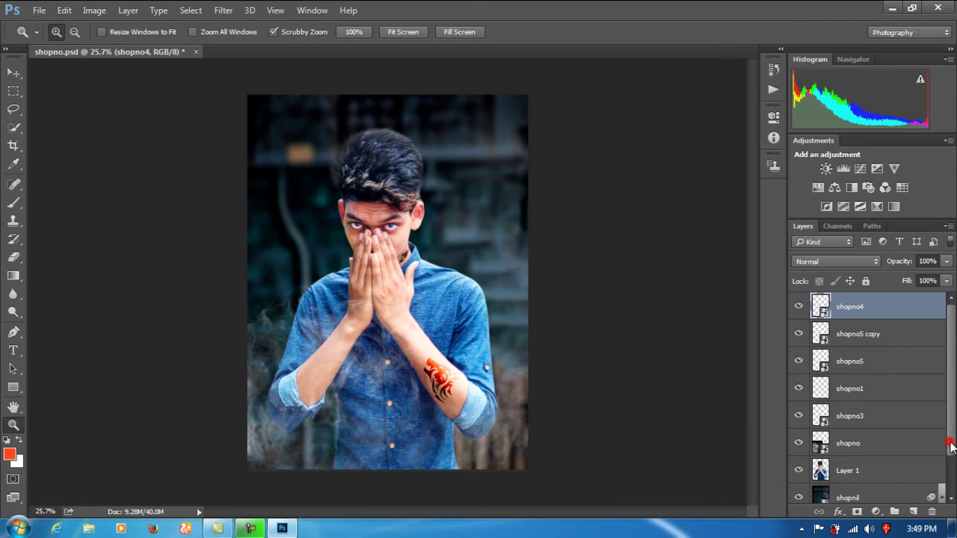
{"action": "left_click_drag", "start_coordinate": [951, 446], "coordinate": [952, 477]}
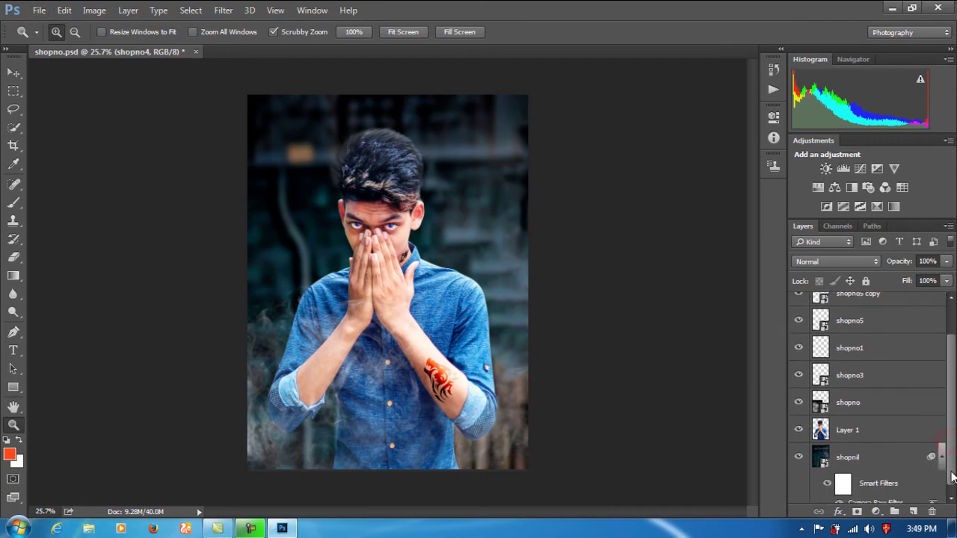
Set the foreground colour to #fb4b1c and add a new empty layer above shopnil
{"action": "left_click", "coordinate": [844, 456]}
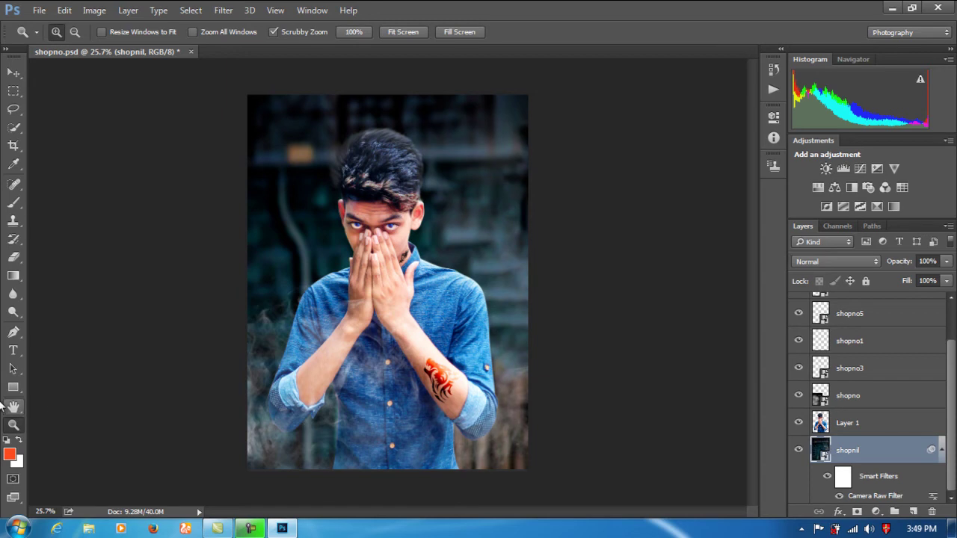
{"action": "key", "text": "g"}
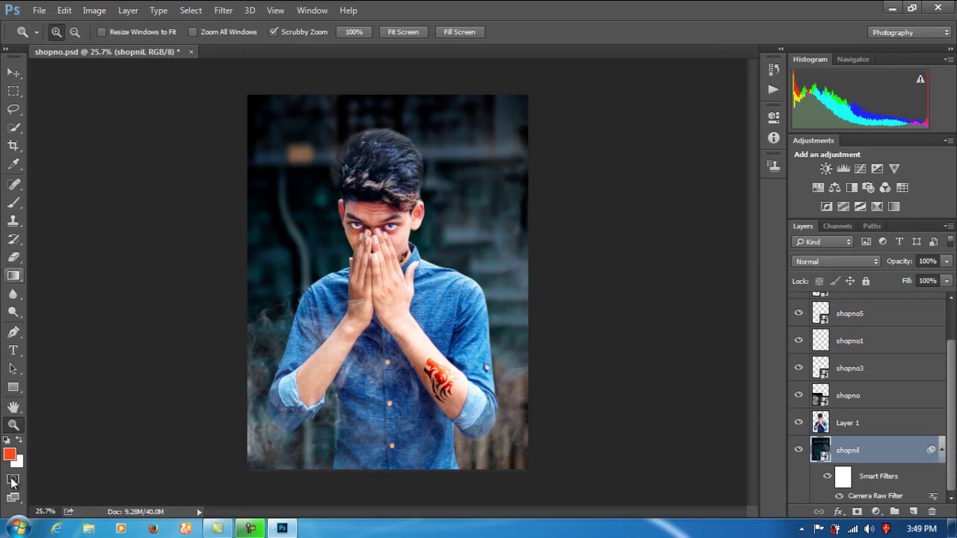
{"action": "left_click", "coordinate": [9, 454]}
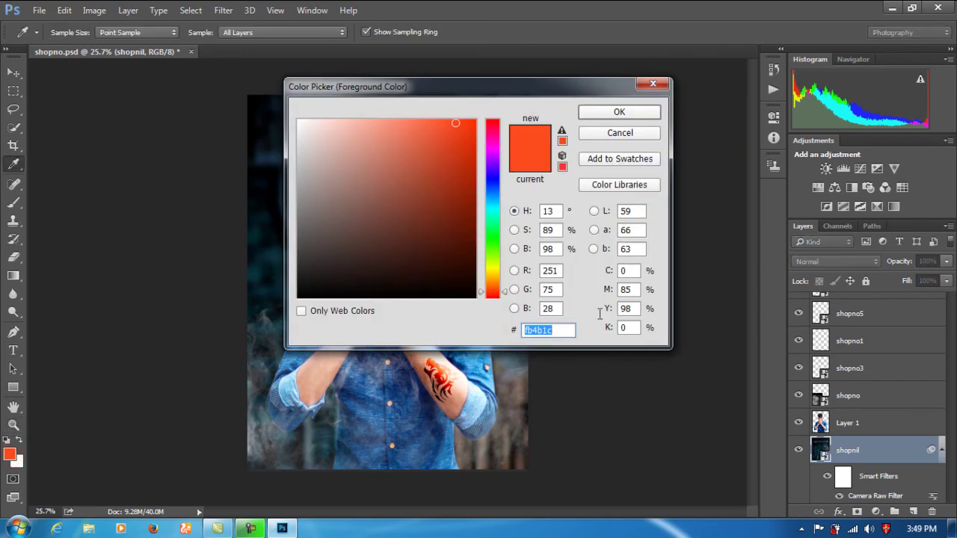
{"action": "left_click_drag", "start_coordinate": [557, 329], "coordinate": [531, 334]}
{"action": "left_click", "coordinate": [620, 111]}
{"action": "key", "text": "z"}
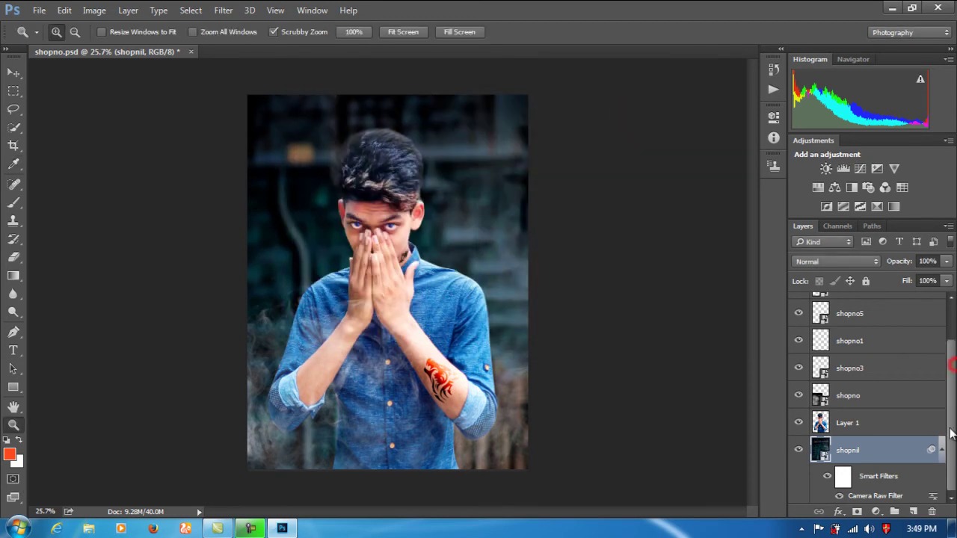
{"action": "left_click", "coordinate": [913, 514]}
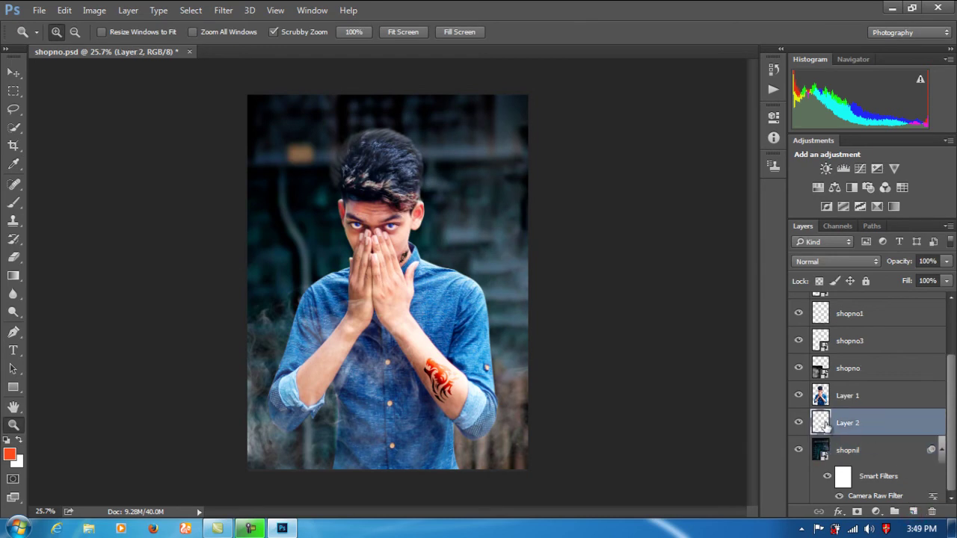
Paint a soft orange glow around the head with a 1163 px, 0% hardness brush
{"action": "left_click", "coordinate": [14, 204]}
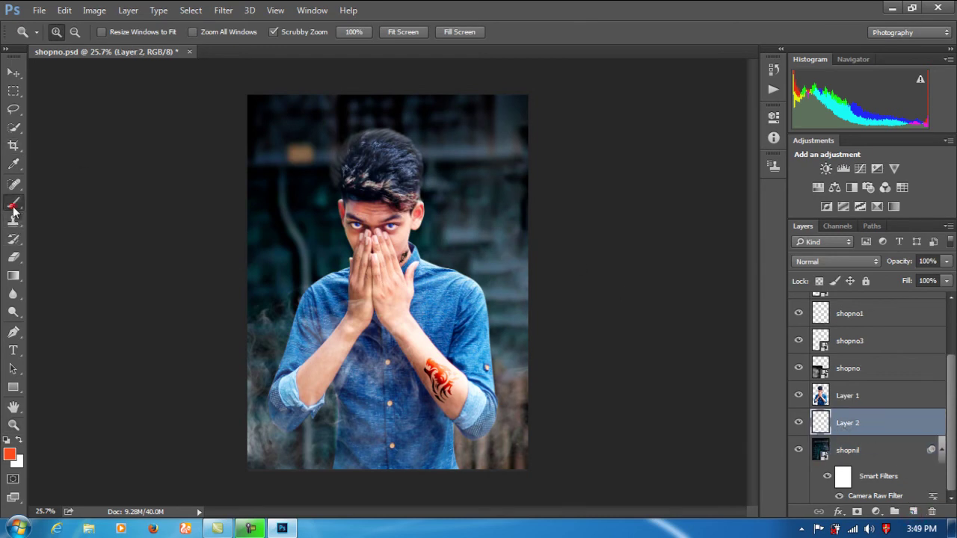
{"action": "right_click", "coordinate": [438, 266]}
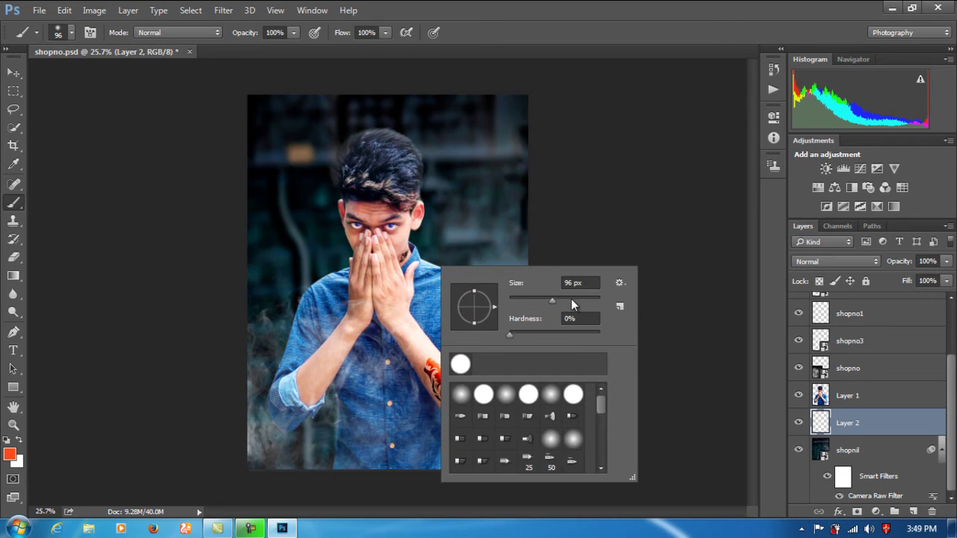
{"action": "left_click_drag", "start_coordinate": [576, 300], "coordinate": [592, 301]}
{"action": "left_click", "coordinate": [391, 226]}
{"action": "left_click_drag", "start_coordinate": [390, 225], "coordinate": [395, 221]}
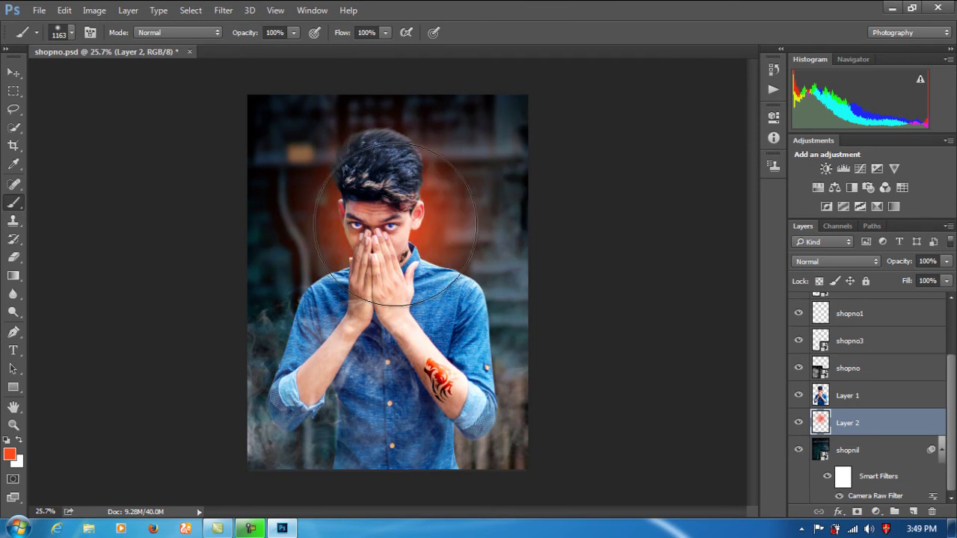
{"action": "left_click", "coordinate": [395, 221]}
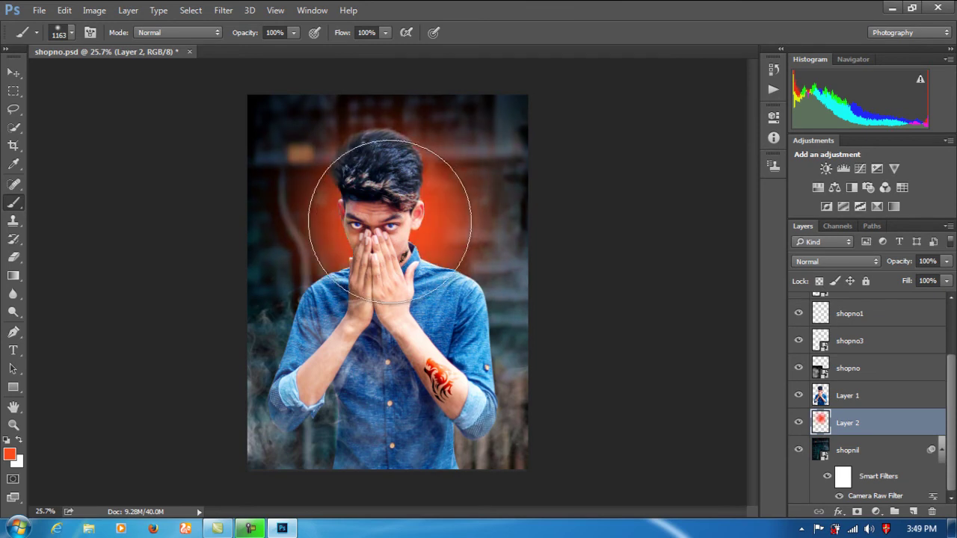
{"action": "left_click", "coordinate": [12, 72]}
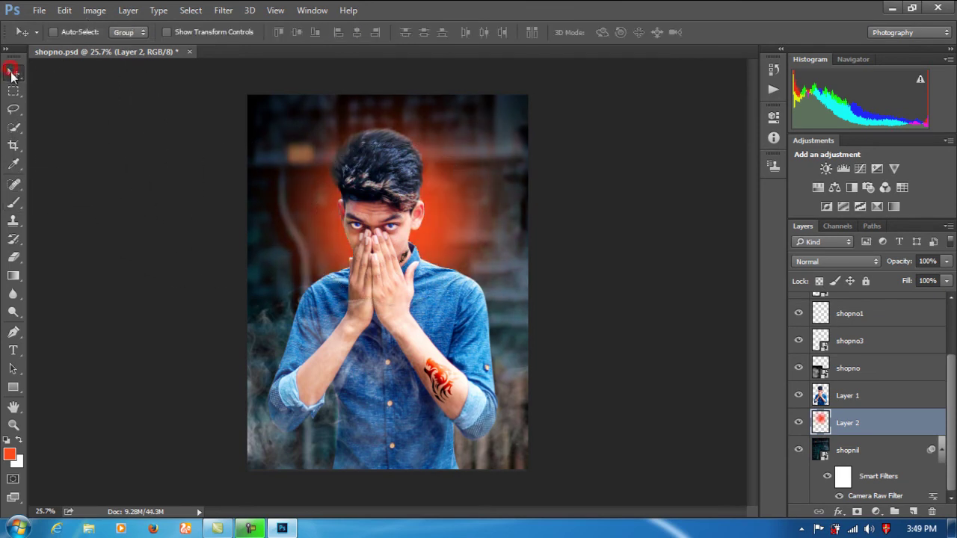
Scale and reposition Layer 2's orange glow to cover the right side of the background
{"action": "left_click", "coordinate": [167, 32]}
{"action": "mouse_move", "coordinate": [529, 398]}
{"action": "left_mouse_down"}
{"action": "mouse_move", "coordinate": [583, 500]}
{"action": "mouse_move", "coordinate": [596, 506]}
{"action": "left_mouse_up"}
{"action": "mouse_move", "coordinate": [538, 402]}
{"action": "left_mouse_down"}
{"action": "mouse_move", "coordinate": [503, 304]}
{"action": "mouse_move", "coordinate": [497, 235]}
{"action": "left_mouse_up"}
{"action": "left_click_drag", "start_coordinate": [557, 343], "coordinate": [635, 516]}
{"action": "left_click_drag", "start_coordinate": [567, 380], "coordinate": [463, 198]}
{"action": "mouse_move", "coordinate": [566, 372]}
{"action": "left_mouse_down"}
{"action": "mouse_move", "coordinate": [568, 401]}
{"action": "mouse_move", "coordinate": [624, 495]}
{"action": "left_mouse_up"}
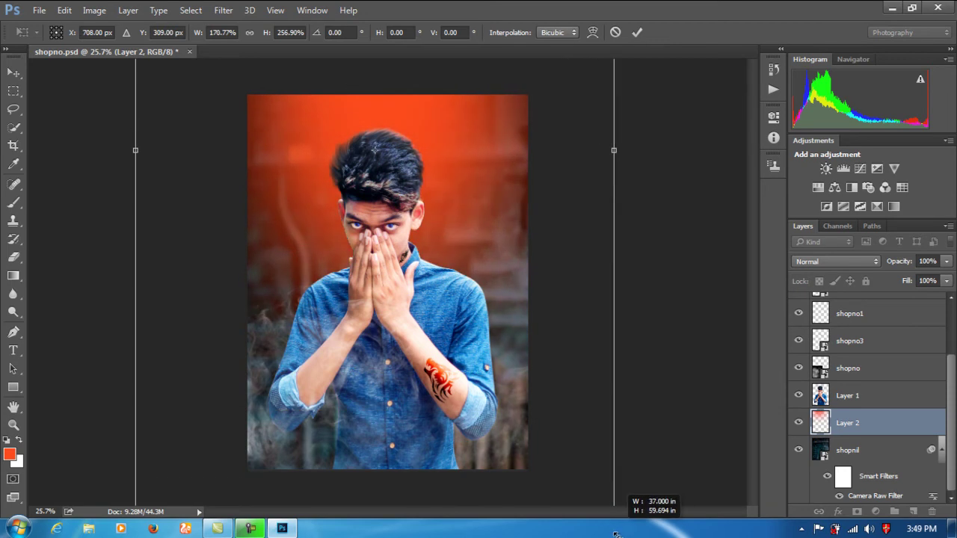
{"action": "mouse_move", "coordinate": [464, 189]}
{"action": "left_mouse_down"}
{"action": "mouse_move", "coordinate": [568, 326]}
{"action": "mouse_move", "coordinate": [594, 384]}
{"action": "mouse_move", "coordinate": [610, 381]}
{"action": "left_mouse_up"}
{"action": "left_click", "coordinate": [636, 33]}
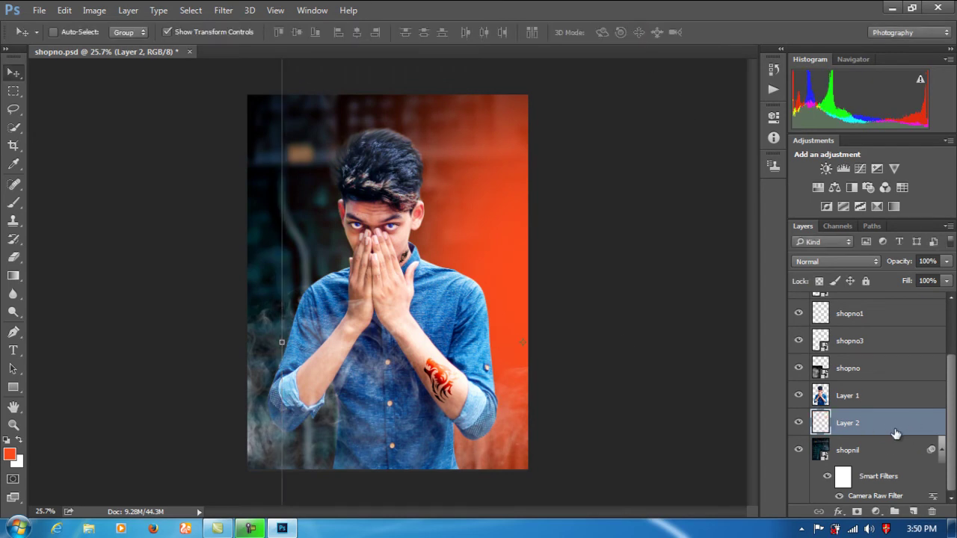
Keep Layer 2 below Layer 1 and lower its opacity to about 61%
{"action": "left_click_drag", "start_coordinate": [889, 425], "coordinate": [888, 394]}
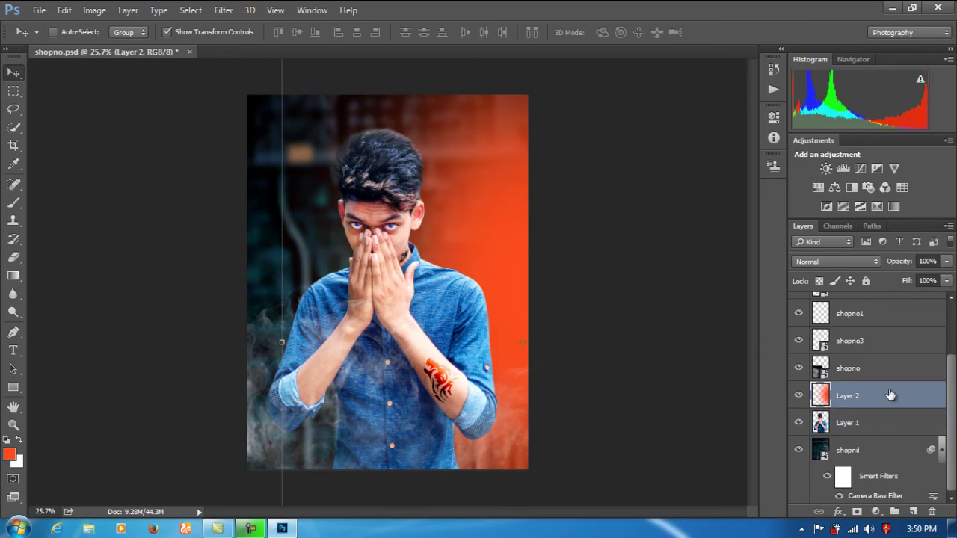
{"action": "left_click_drag", "start_coordinate": [504, 215], "coordinate": [516, 200]}
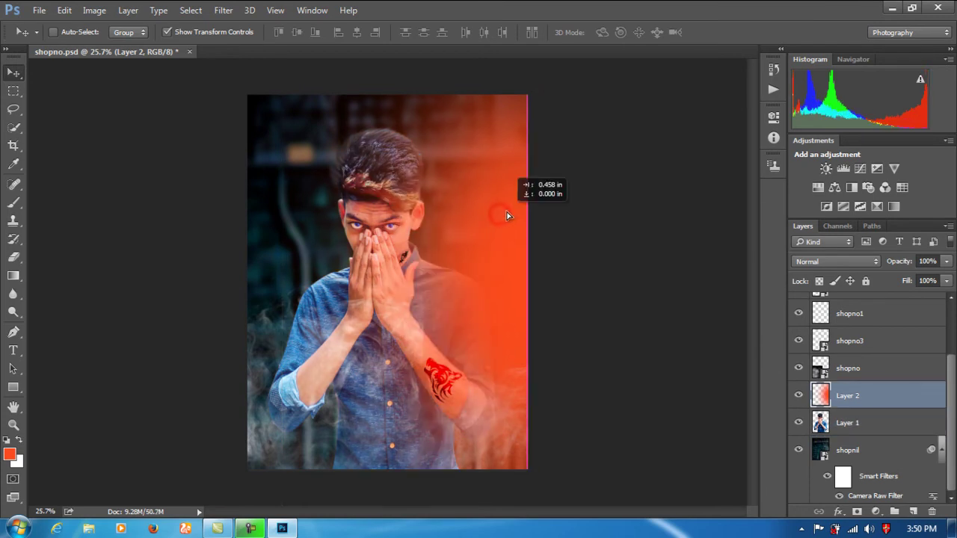
{"action": "left_click_drag", "start_coordinate": [897, 393], "coordinate": [906, 425]}
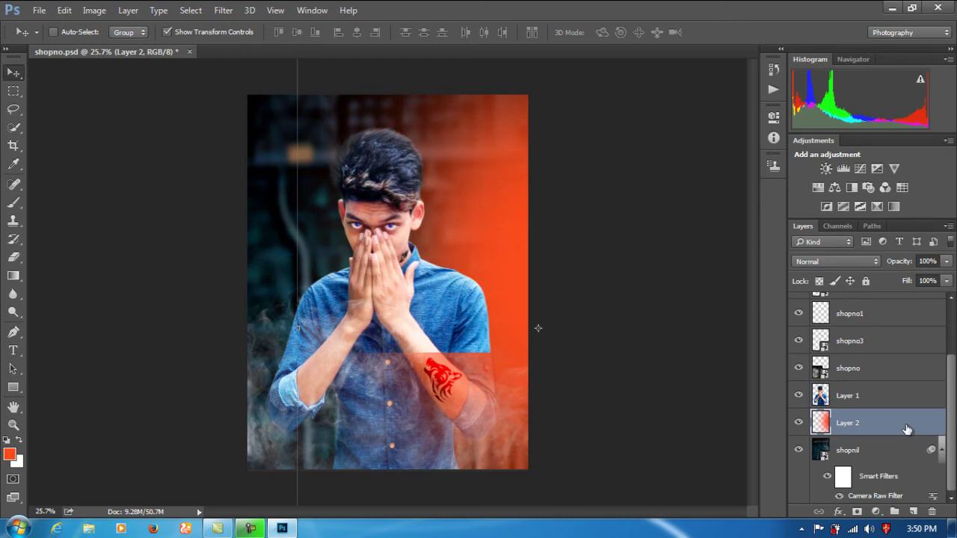
{"action": "left_click", "coordinate": [945, 261]}
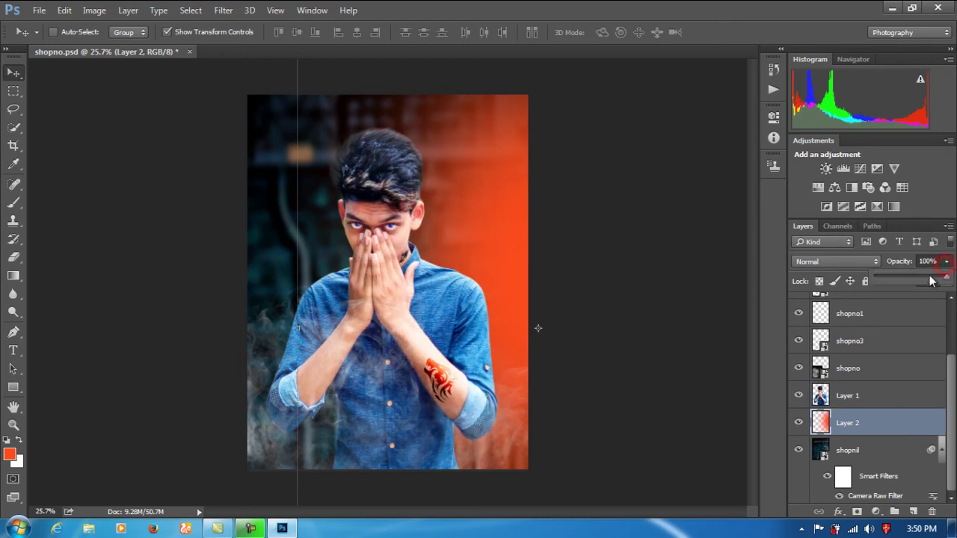
{"action": "left_click", "coordinate": [931, 280]}
{"action": "left_click_drag", "start_coordinate": [924, 280], "coordinate": [919, 281]}
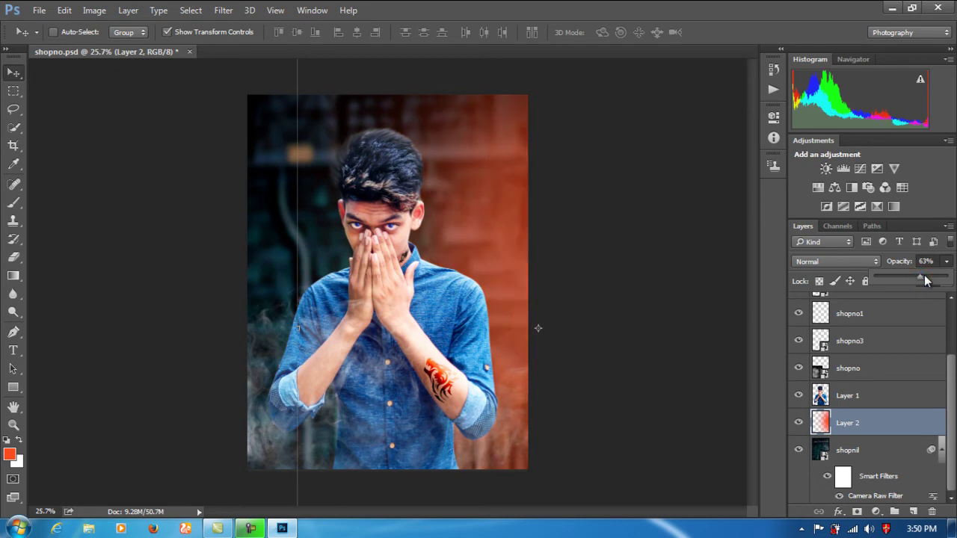
{"action": "left_click_drag", "start_coordinate": [918, 280], "coordinate": [920, 276]}
Duplicate Layer 2 and move the copy to the left side of the background
{"action": "left_click", "coordinate": [167, 32]}
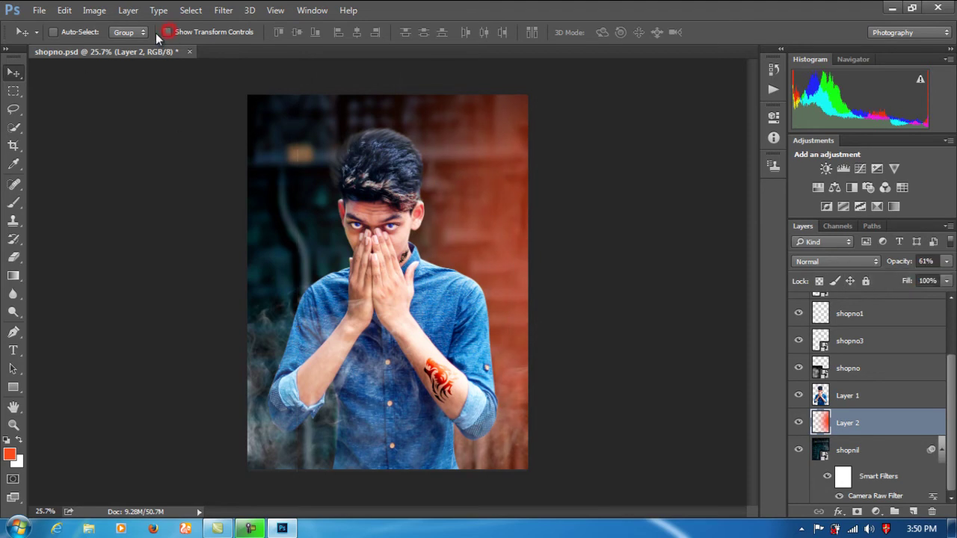
{"action": "left_click_drag", "start_coordinate": [538, 287], "coordinate": [489, 269]}
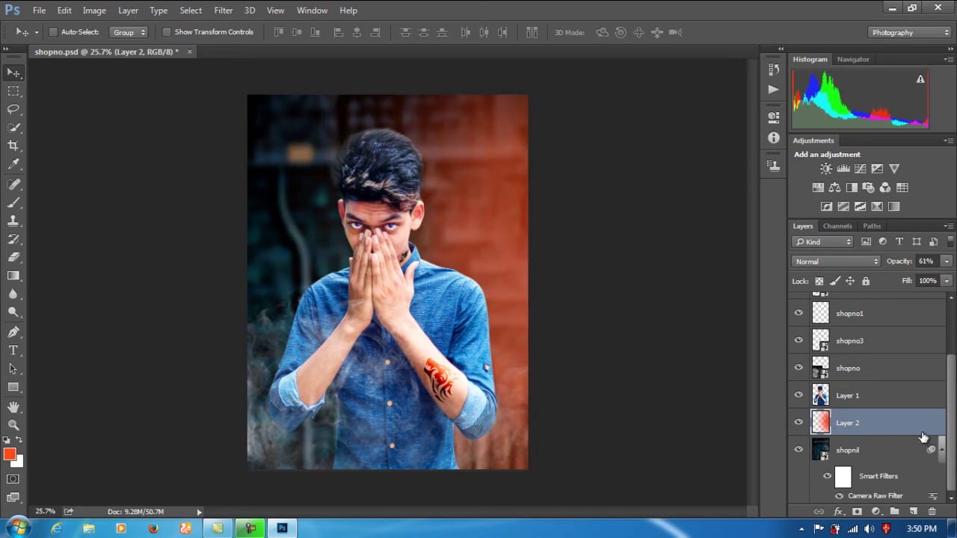
{"action": "left_click_drag", "start_coordinate": [923, 431], "coordinate": [912, 511]}
{"action": "left_click_drag", "start_coordinate": [514, 270], "coordinate": [275, 269]}
{"action": "left_click_drag", "start_coordinate": [302, 239], "coordinate": [305, 230]}
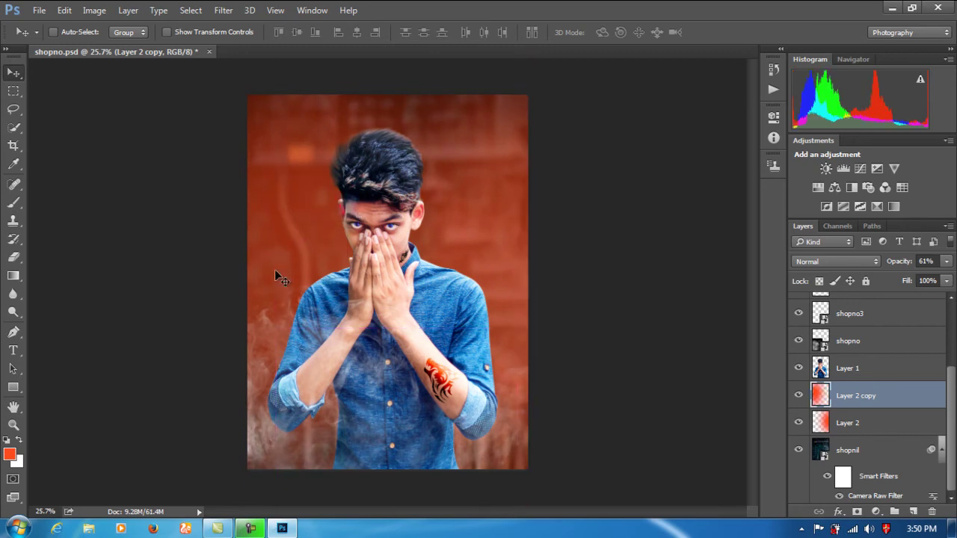
Set Layer 2 copy to 50% opacity and merge it with Layer 2
{"action": "left_click", "coordinate": [946, 262]}
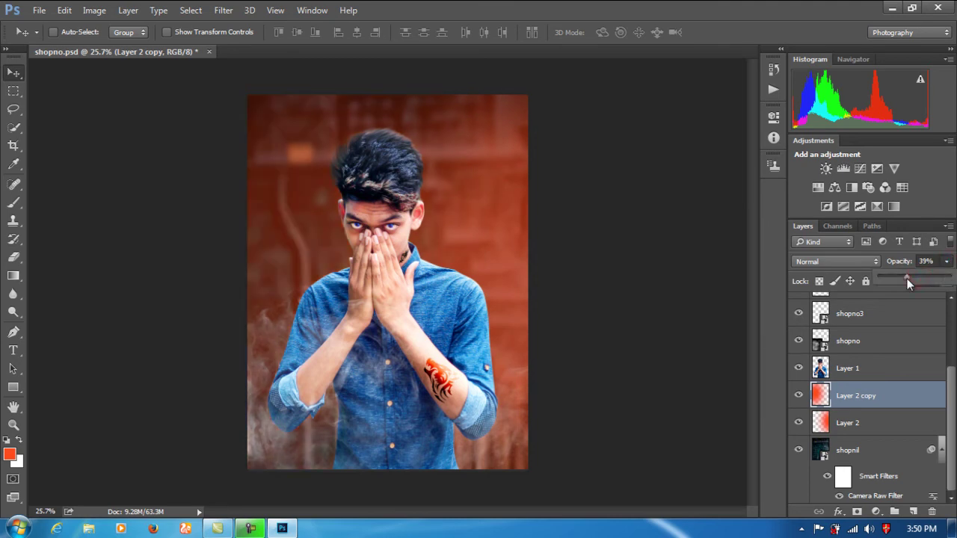
{"action": "left_click_drag", "start_coordinate": [911, 279], "coordinate": [913, 279]}
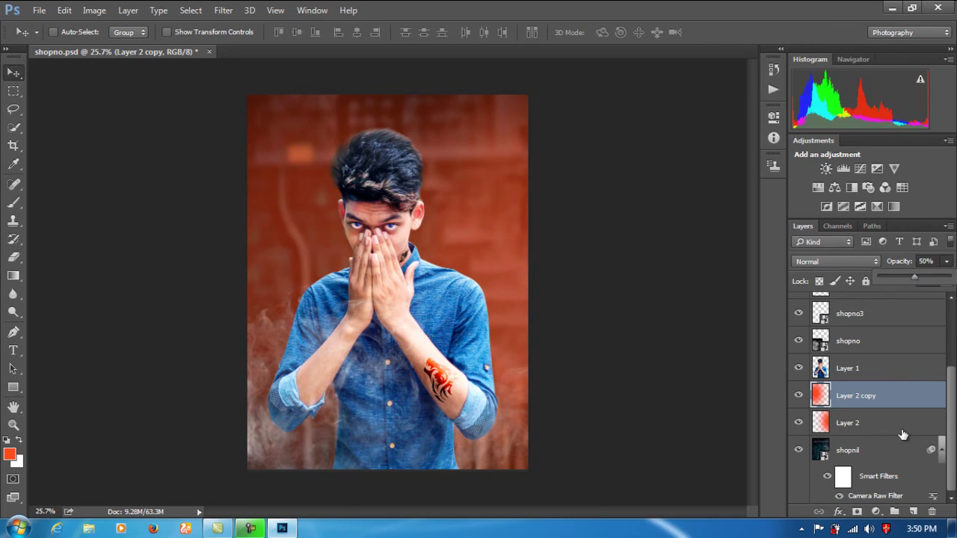
{"action": "left_click", "coordinate": [863, 431]}
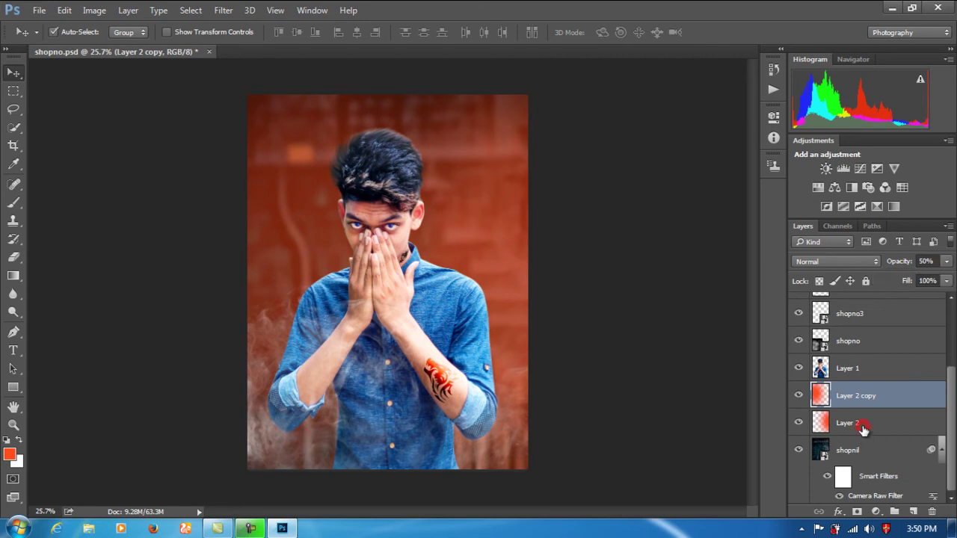
{"action": "left_click", "coordinate": [864, 426], "text": "shift"}
{"action": "right_click", "coordinate": [865, 424]}
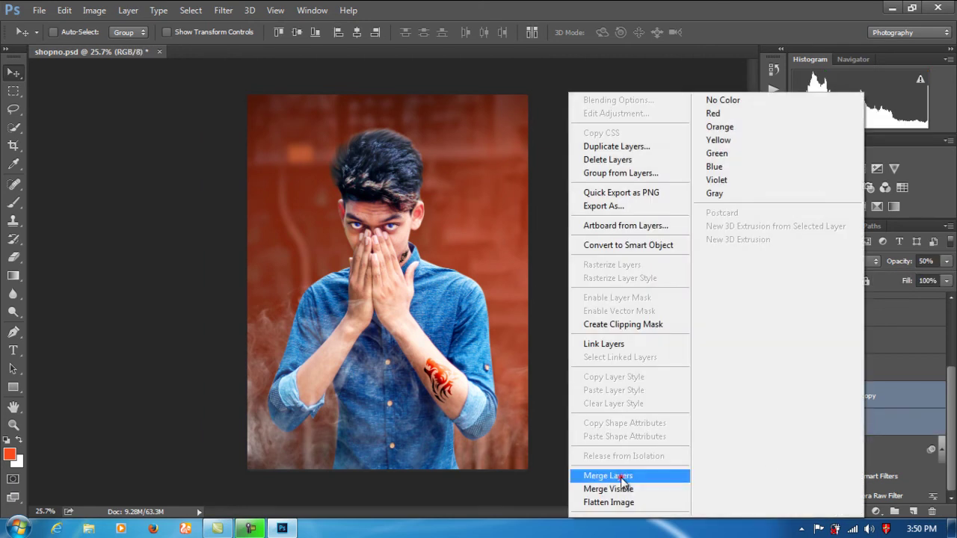
{"action": "left_click", "coordinate": [620, 475]}
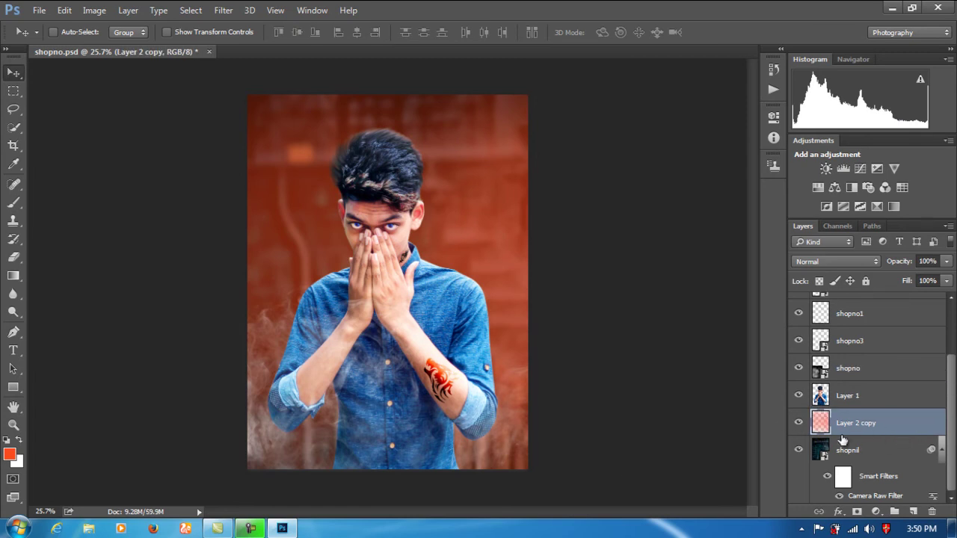
Reposition the merged orange layer slightly on the canvas
{"action": "left_click", "coordinate": [17, 75]}
{"action": "left_click_drag", "start_coordinate": [488, 287], "coordinate": [476, 278]}
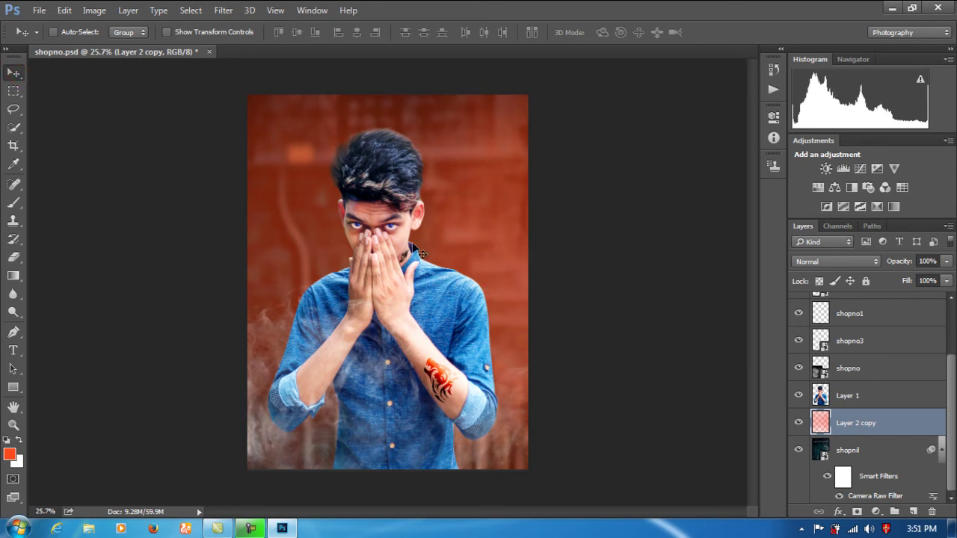
{"action": "mouse_move", "coordinate": [444, 216]}
{"action": "left_mouse_down"}
{"action": "mouse_move", "coordinate": [453, 98]}
{"action": "mouse_move", "coordinate": [465, 182]}
{"action": "left_mouse_up"}
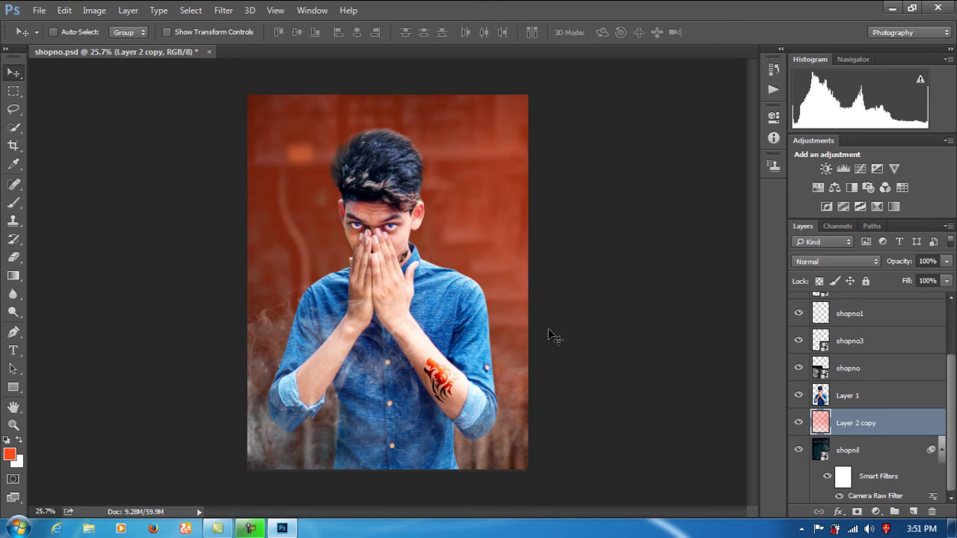
Set the orange wash layer's opacity to about 95%
{"action": "left_click", "coordinate": [946, 262]}
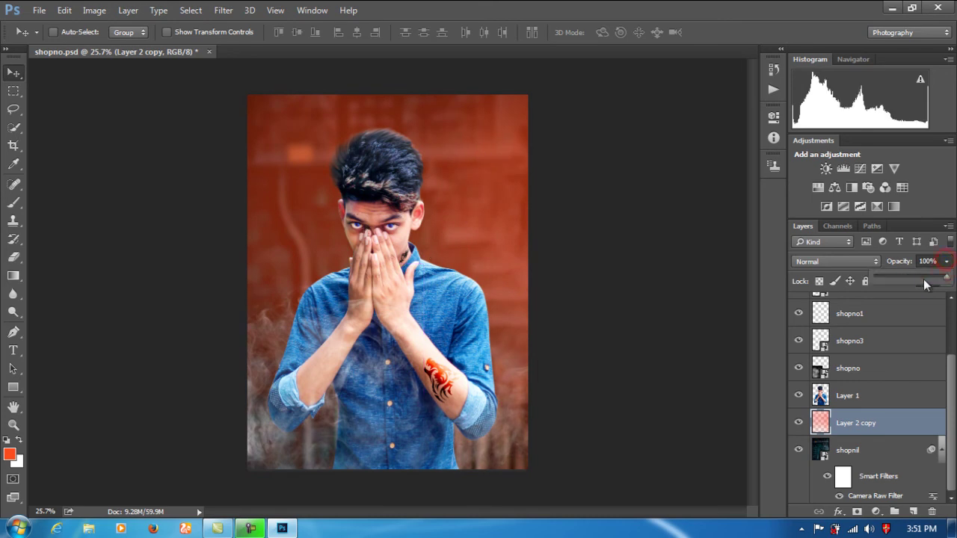
{"action": "left_click_drag", "start_coordinate": [911, 282], "coordinate": [942, 284]}
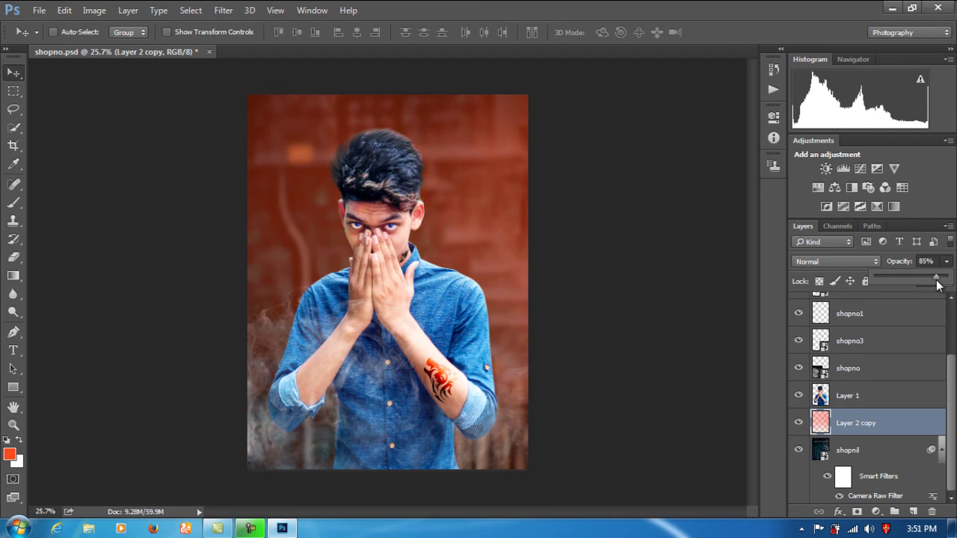
{"action": "mouse_move", "coordinate": [940, 281]}
{"action": "left_mouse_down"}
{"action": "mouse_move", "coordinate": [949, 283]}
{"action": "mouse_move", "coordinate": [918, 282]}
{"action": "left_mouse_up"}
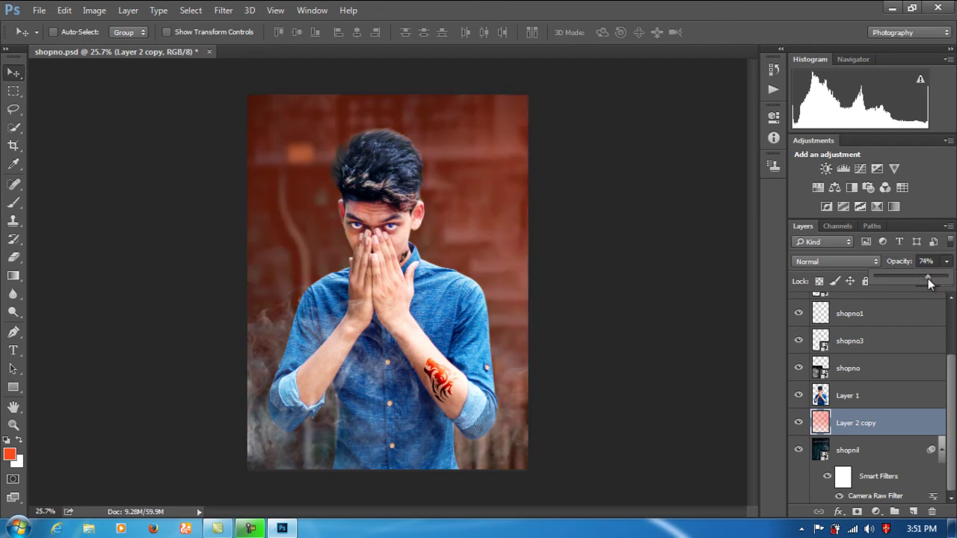
{"action": "mouse_move", "coordinate": [932, 282]}
{"action": "left_mouse_down"}
{"action": "mouse_move", "coordinate": [950, 282]}
{"action": "mouse_move", "coordinate": [938, 282]}
{"action": "left_mouse_up"}
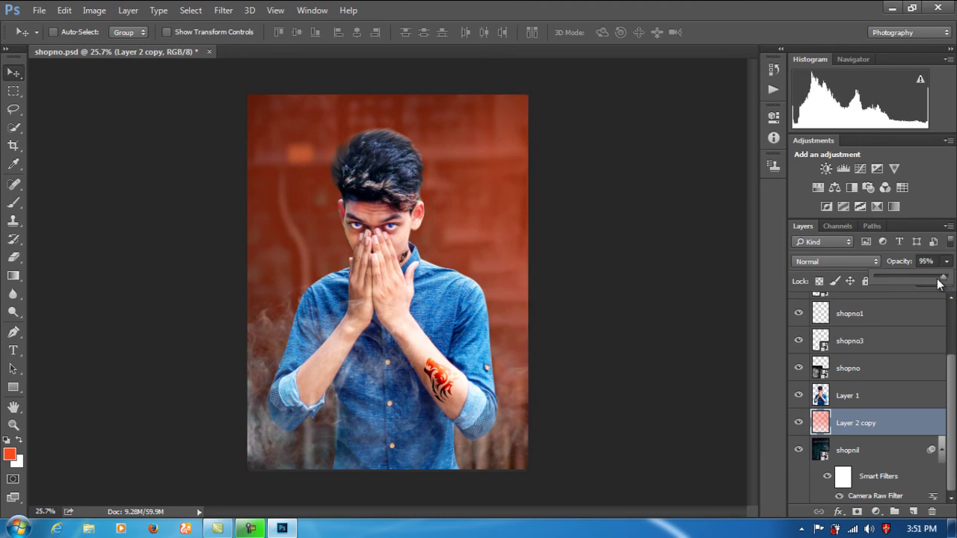
Merge all visible layers into the single shopnil layer
{"action": "left_click", "coordinate": [858, 450]}
{"action": "right_click", "coordinate": [857, 449]}
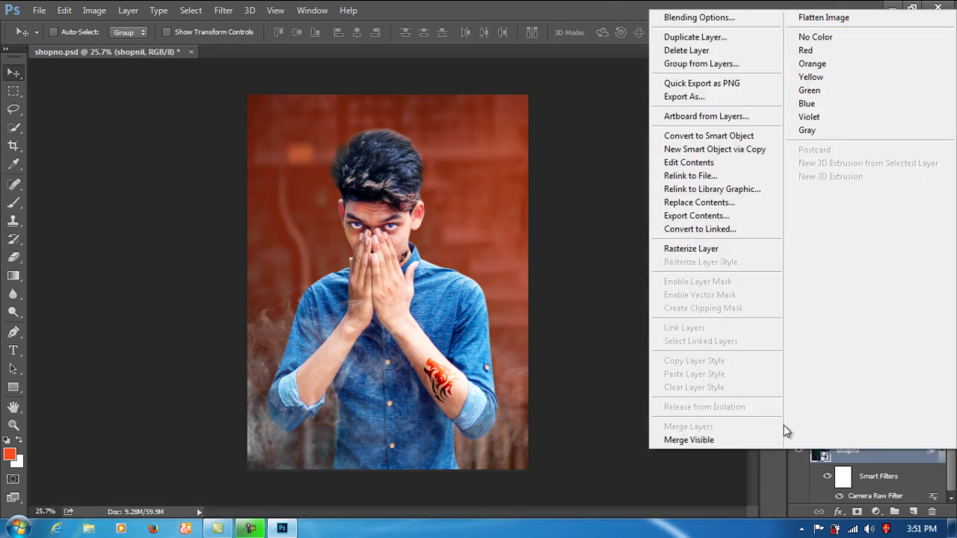
{"action": "left_click", "coordinate": [760, 443]}
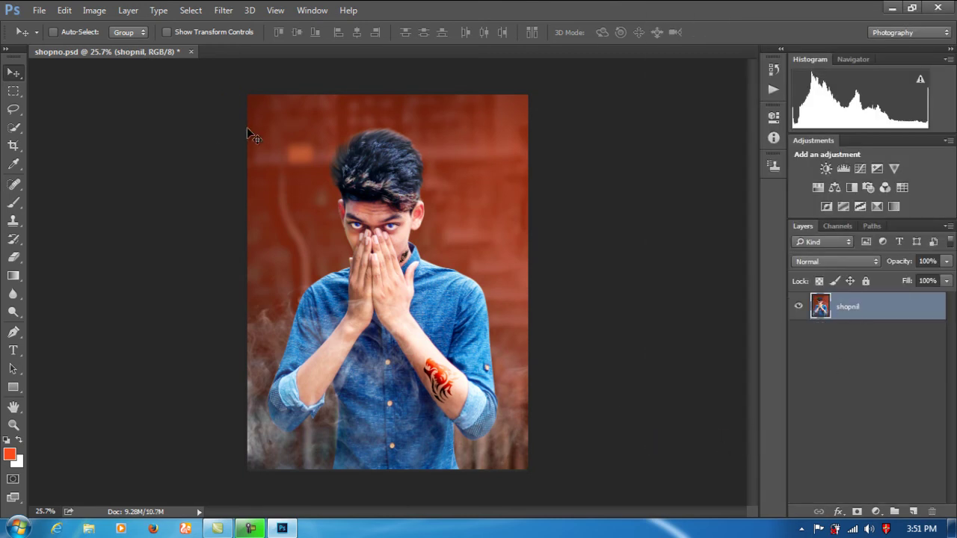
Boost the merged layer in Camera Raw with Contrast +13 and Clarity +18
{"action": "key", "text": "ctrl+shift+x"}
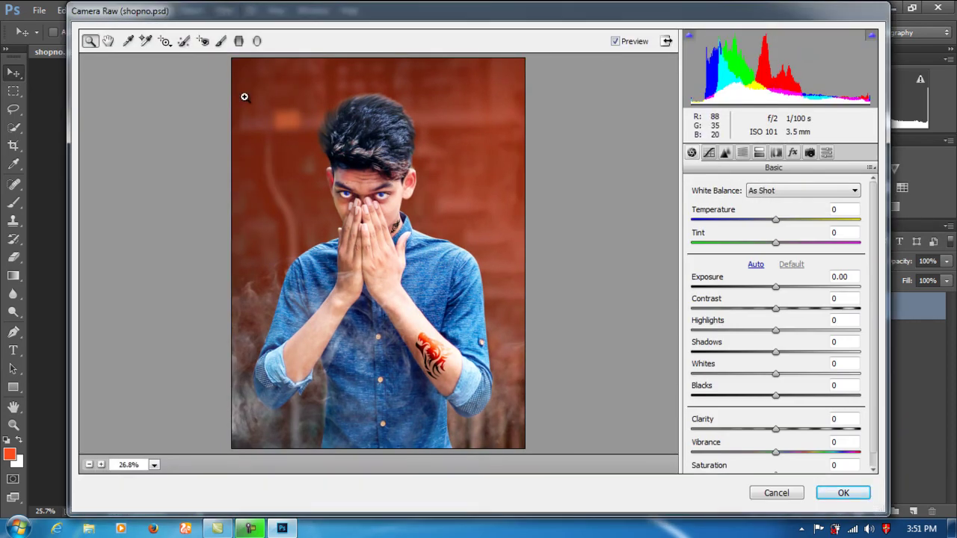
{"action": "left_click_drag", "start_coordinate": [779, 307], "coordinate": [786, 316]}
{"action": "mouse_move", "coordinate": [775, 432]}
{"action": "left_mouse_down"}
{"action": "mouse_move", "coordinate": [798, 433]}
{"action": "mouse_move", "coordinate": [785, 432]}
{"action": "left_mouse_up"}
{"action": "left_click", "coordinate": [840, 493]}
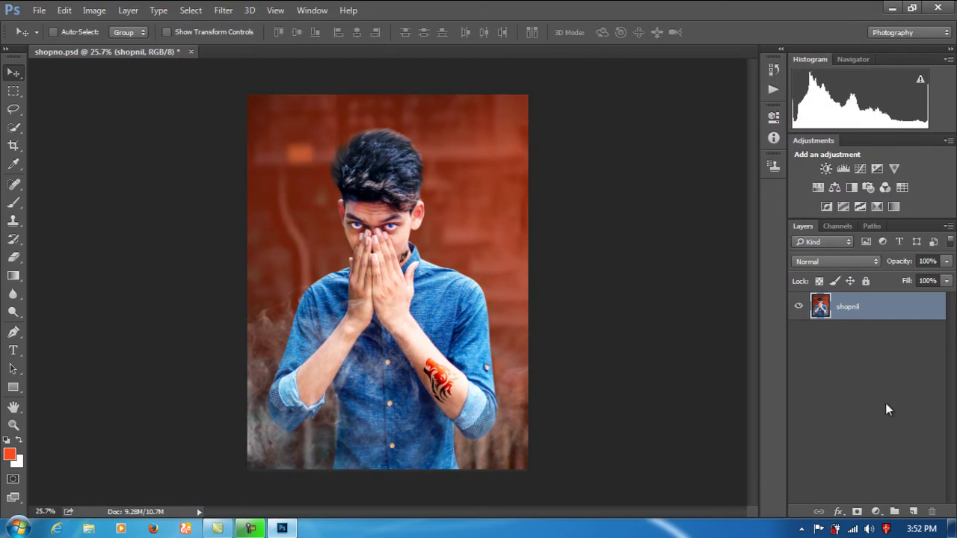
{"action": "left_click", "coordinate": [38, 10]}
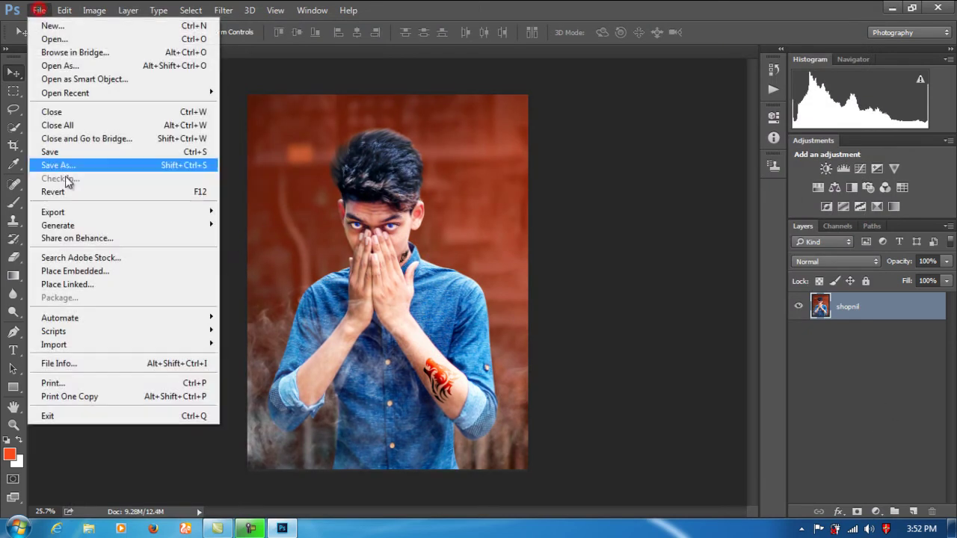
Embed the 666devildogtext logo image into the document
{"action": "left_click", "coordinate": [66, 271]}
{"action": "left_click", "coordinate": [166, 124]}
{"action": "left_click", "coordinate": [356, 314]}
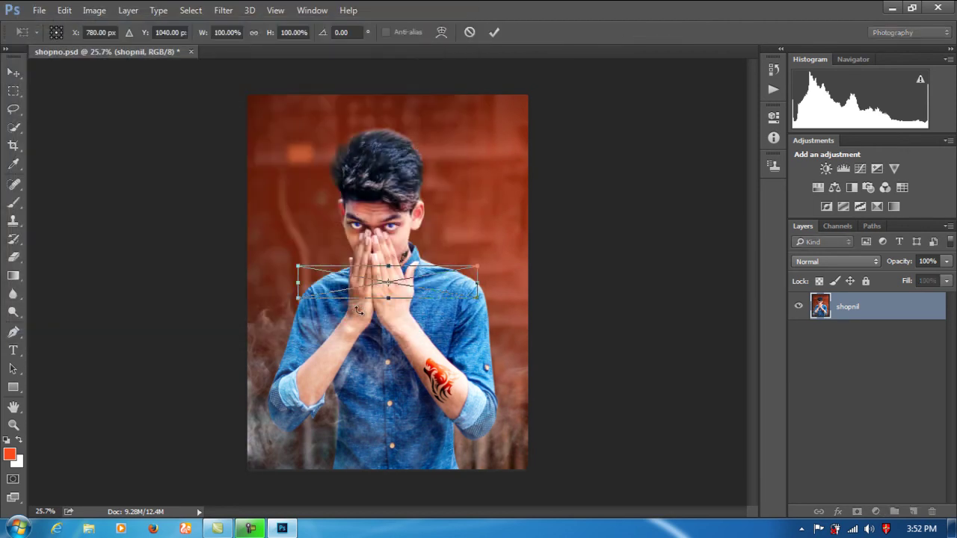
Scale the logo to the image width and centre it along the bottom
{"action": "left_click_drag", "start_coordinate": [478, 296], "coordinate": [564, 337]}
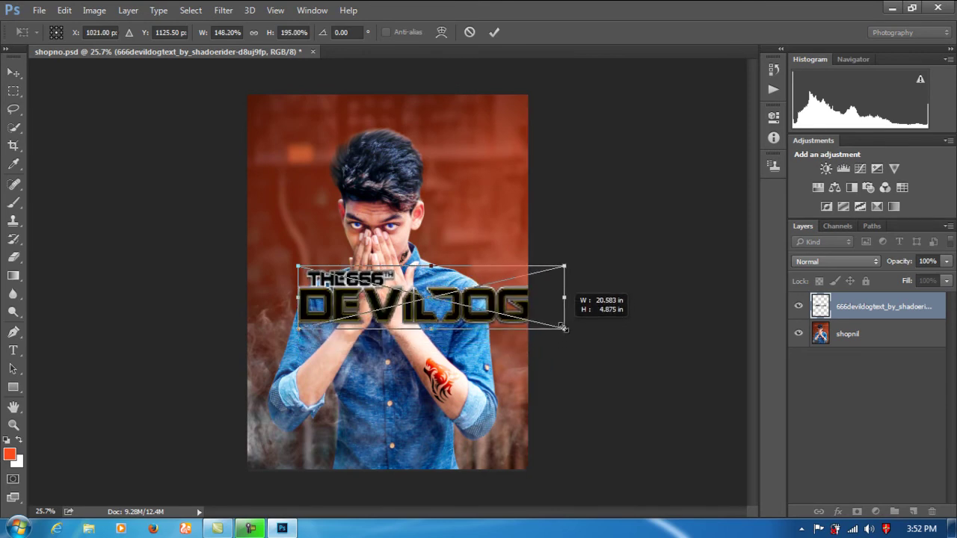
{"action": "left_click_drag", "start_coordinate": [563, 337], "coordinate": [564, 327]}
{"action": "left_click_drag", "start_coordinate": [516, 296], "coordinate": [476, 411]}
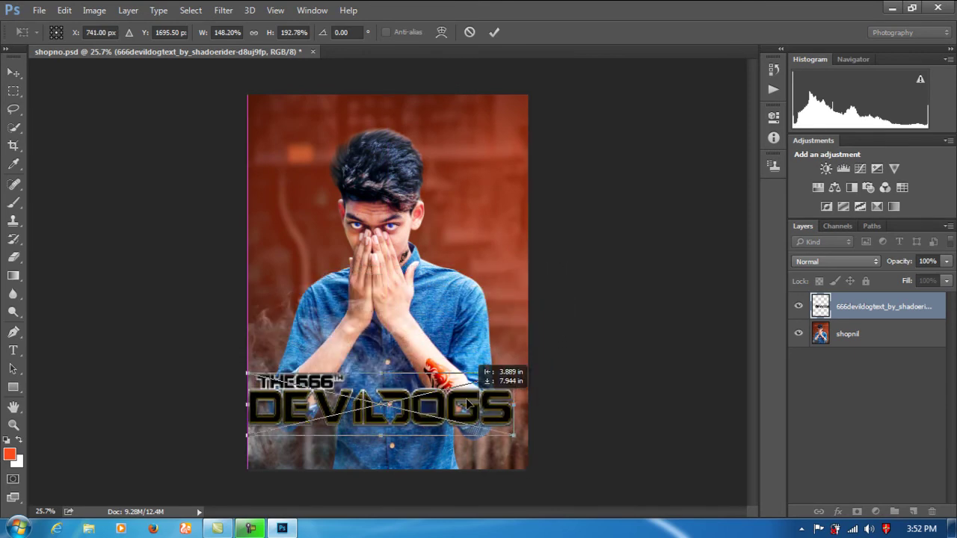
{"action": "left_click_drag", "start_coordinate": [261, 380], "coordinate": [289, 381]}
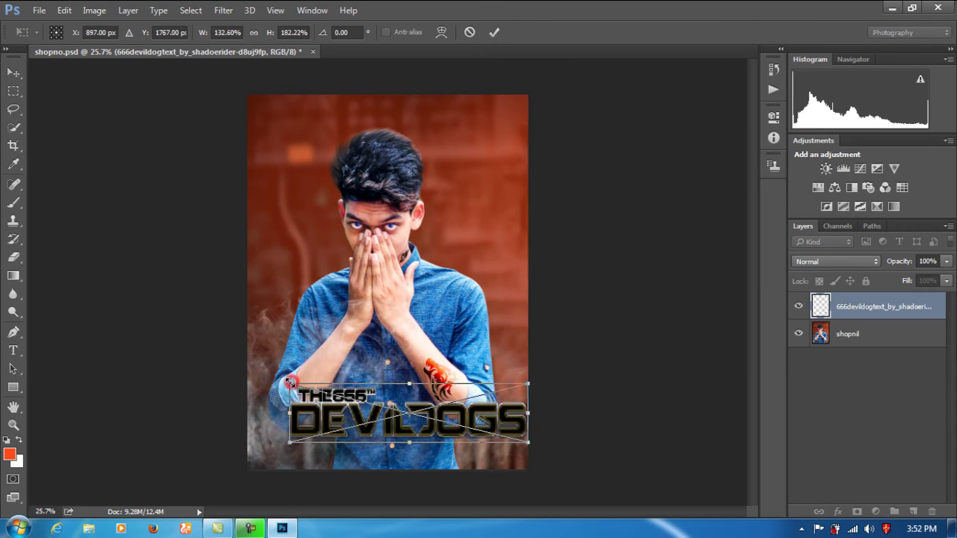
{"action": "left_click_drag", "start_coordinate": [447, 416], "coordinate": [427, 418]}
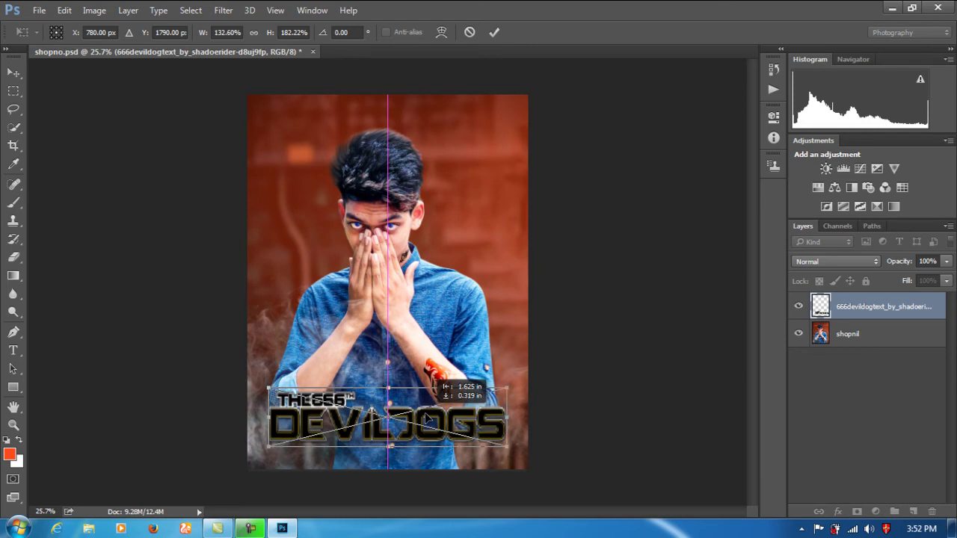
{"action": "left_click", "coordinate": [494, 32]}
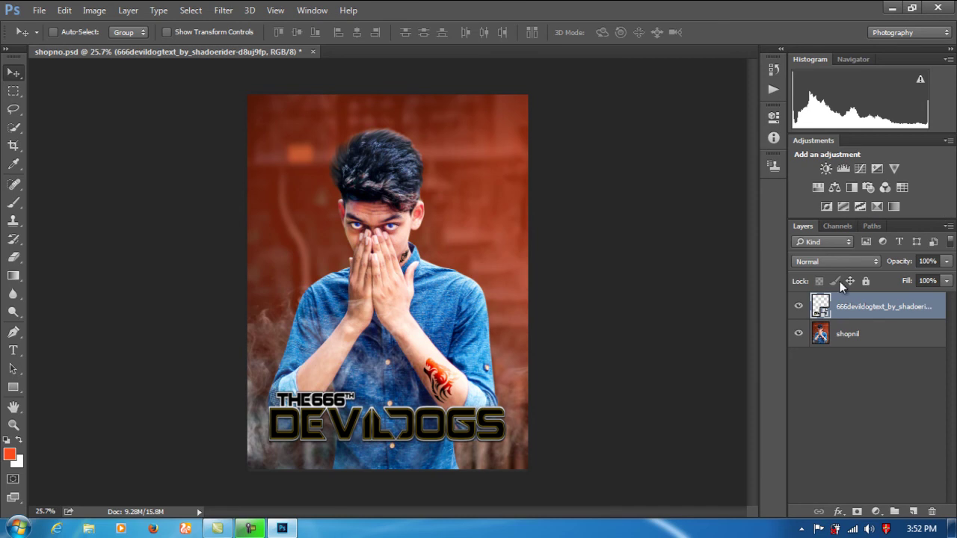
Add a Black & White adjustment and merge it into the DEVILDOGS logo layer
{"action": "left_click", "coordinate": [876, 512]}
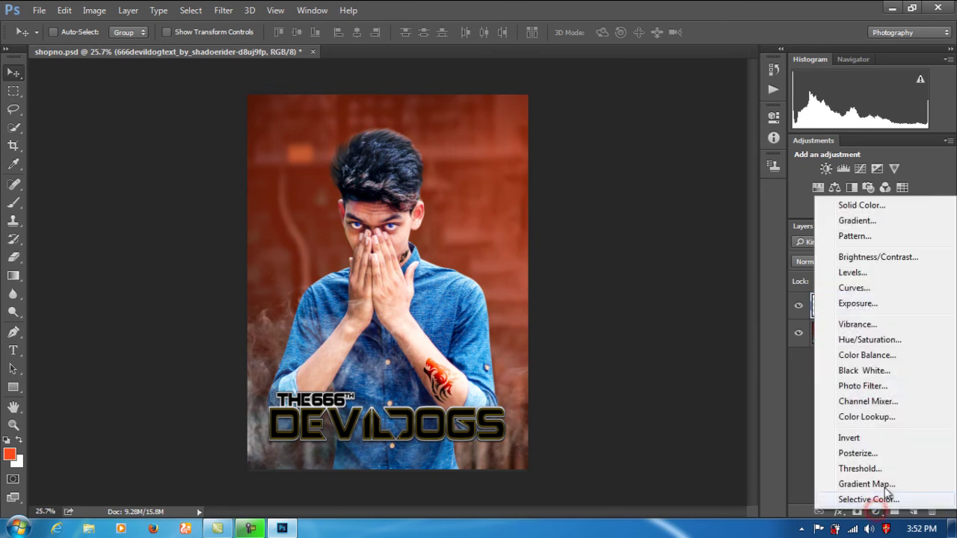
{"action": "left_click", "coordinate": [867, 370]}
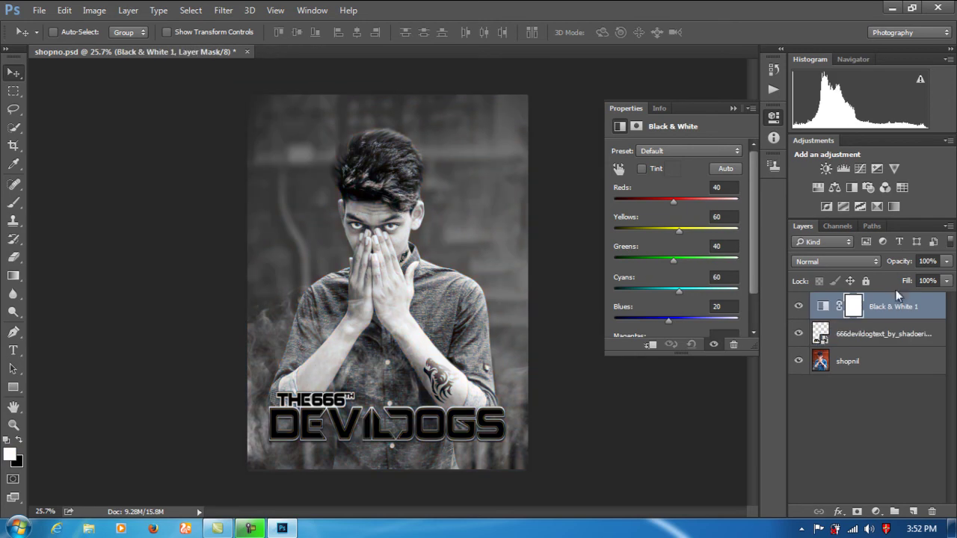
{"action": "left_click", "coordinate": [731, 110]}
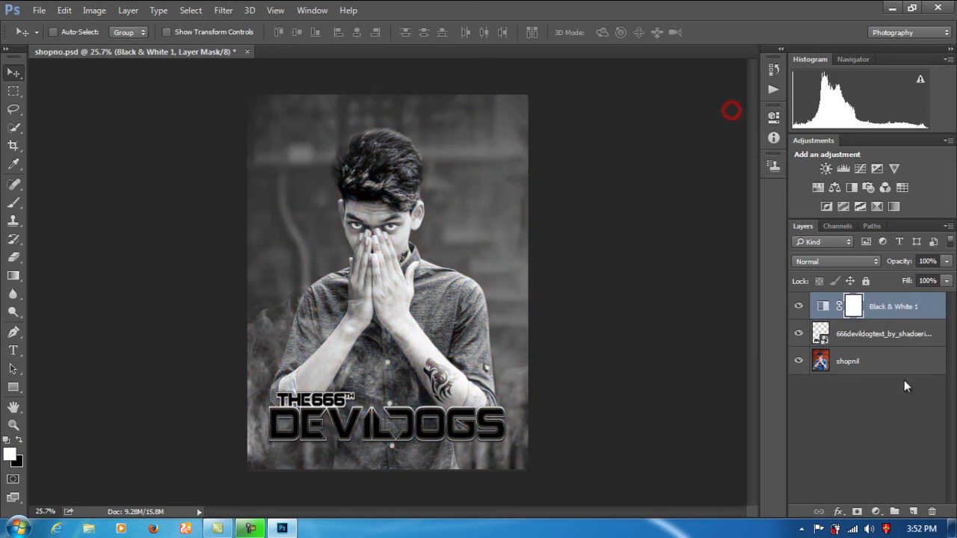
{"action": "left_click", "coordinate": [889, 333], "text": "ctrl"}
{"action": "right_click", "coordinate": [889, 336]}
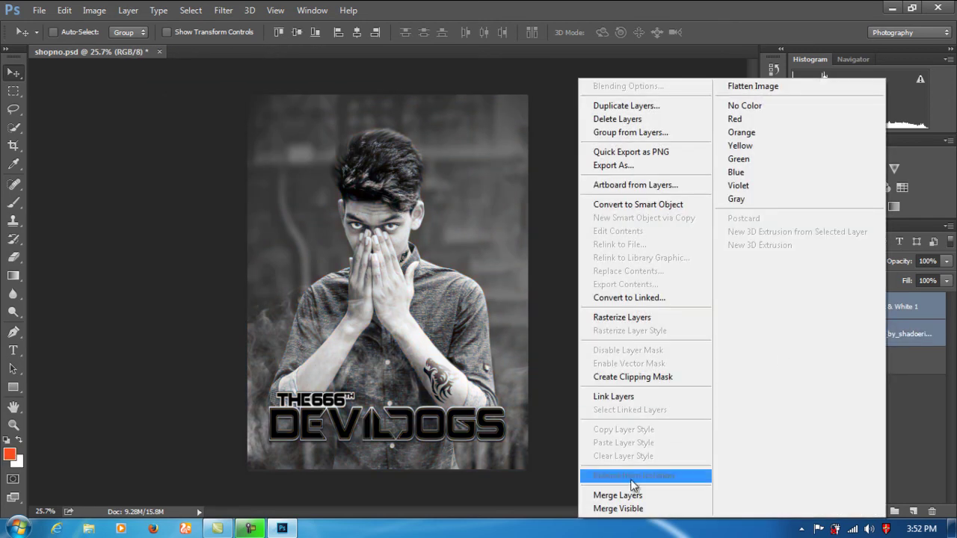
{"action": "left_click", "coordinate": [627, 495]}
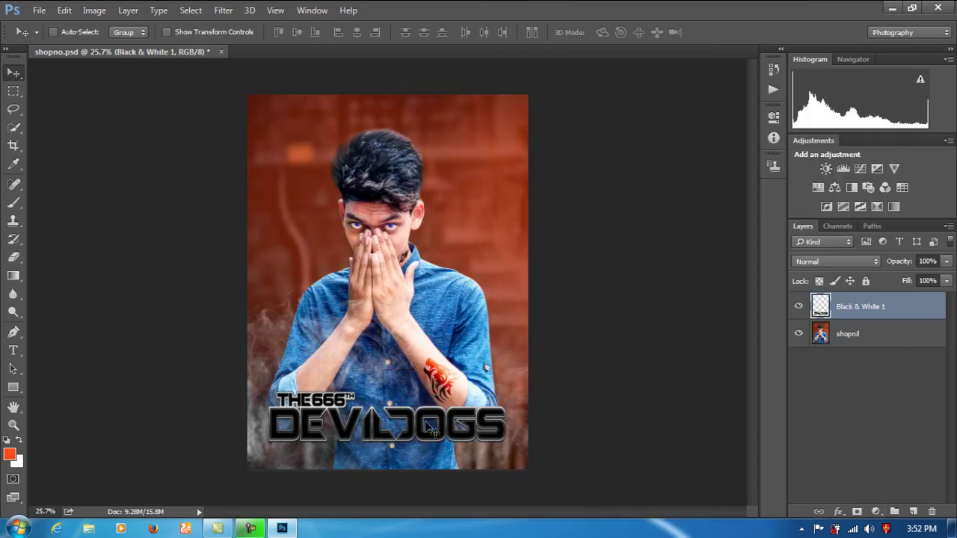
Give Black & White 1 a Drop Shadow and Inner Shadow, opacity 89%, fill 92%
{"action": "double_click", "coordinate": [924, 309]}
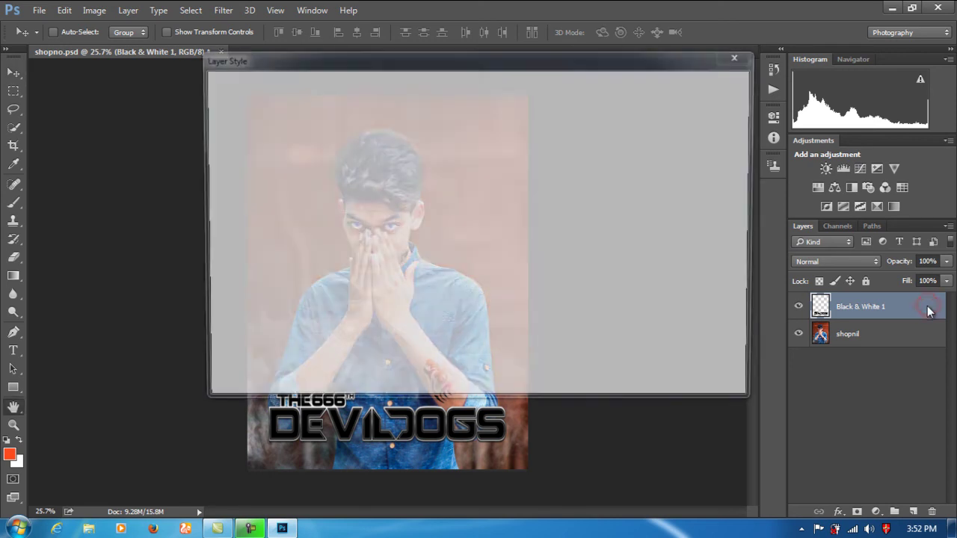
{"action": "left_click", "coordinate": [219, 324]}
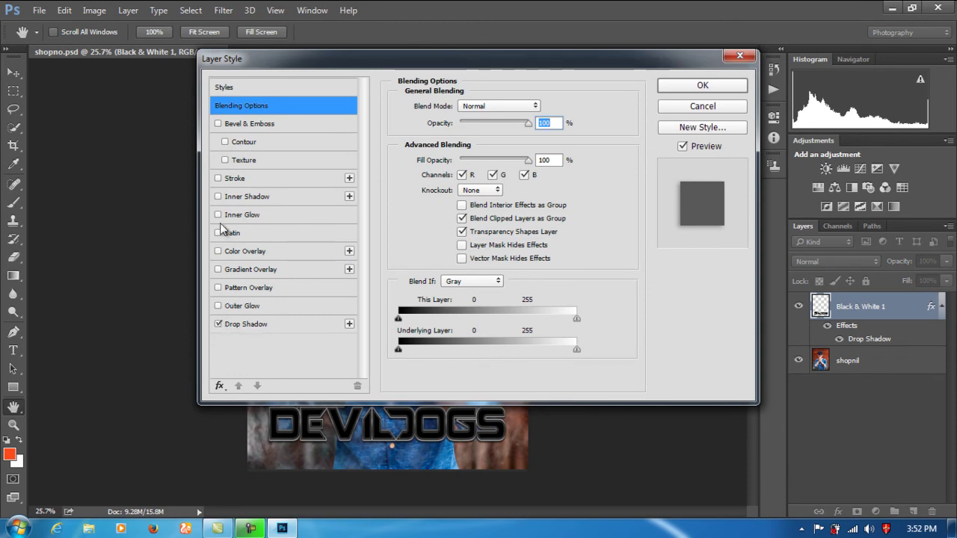
{"action": "left_click", "coordinate": [221, 198]}
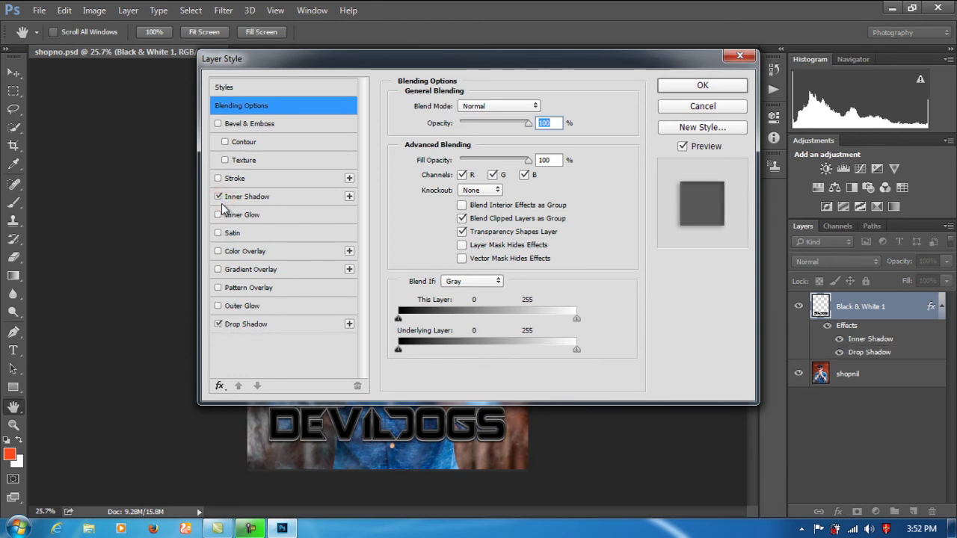
{"action": "mouse_move", "coordinate": [527, 123]}
{"action": "left_mouse_down"}
{"action": "mouse_move", "coordinate": [474, 124]}
{"action": "mouse_move", "coordinate": [521, 127]}
{"action": "mouse_move", "coordinate": [523, 159]}
{"action": "mouse_move", "coordinate": [499, 157]}
{"action": "mouse_move", "coordinate": [520, 161]}
{"action": "left_mouse_up"}
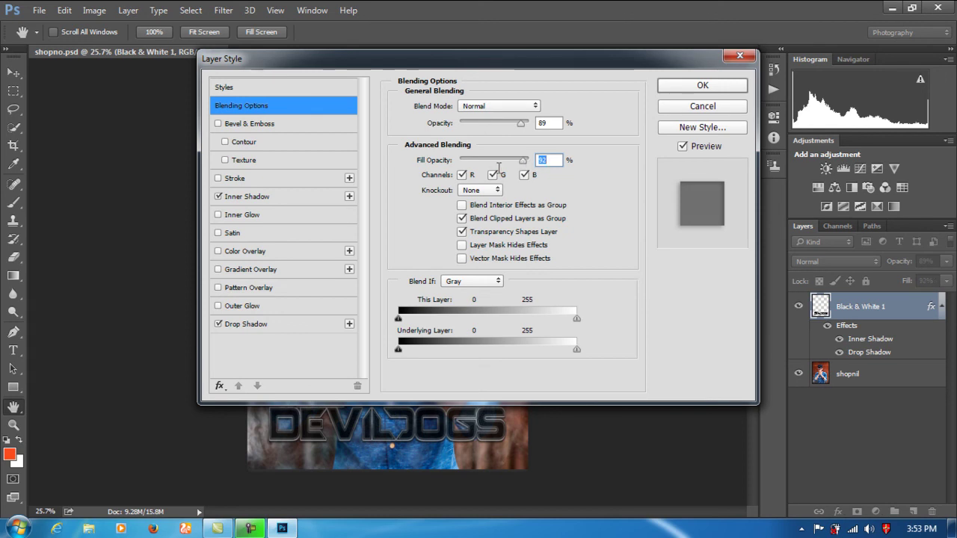
{"action": "left_click", "coordinate": [682, 85]}
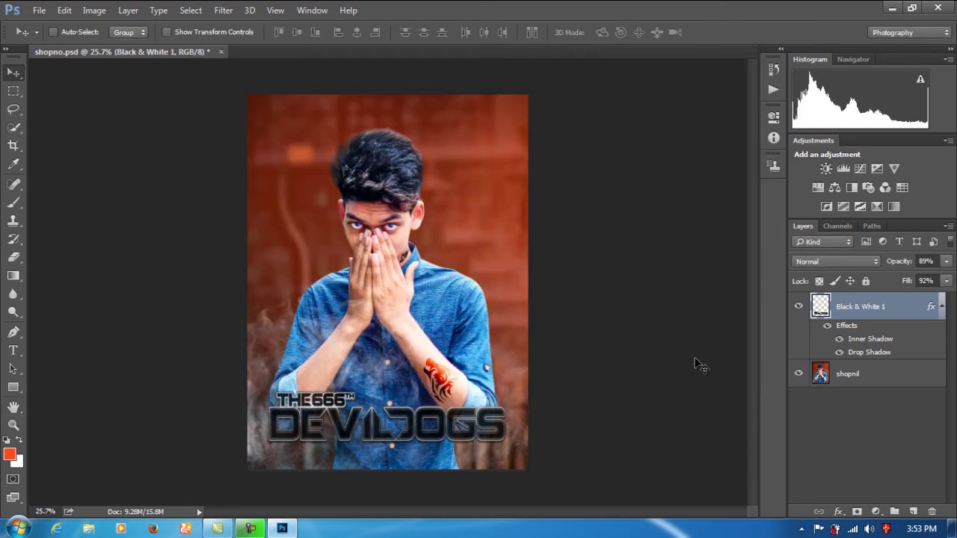
Place the fire-sparks image from E:\...\All picture\Light as a new layer
{"action": "left_click", "coordinate": [33, 10]}
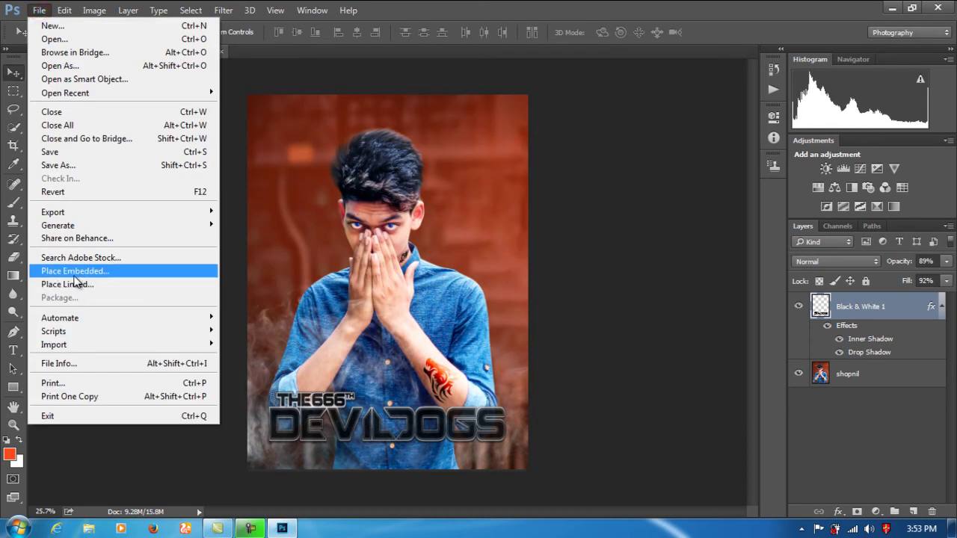
{"action": "left_click", "coordinate": [75, 278]}
{"action": "left_click", "coordinate": [42, 254]}
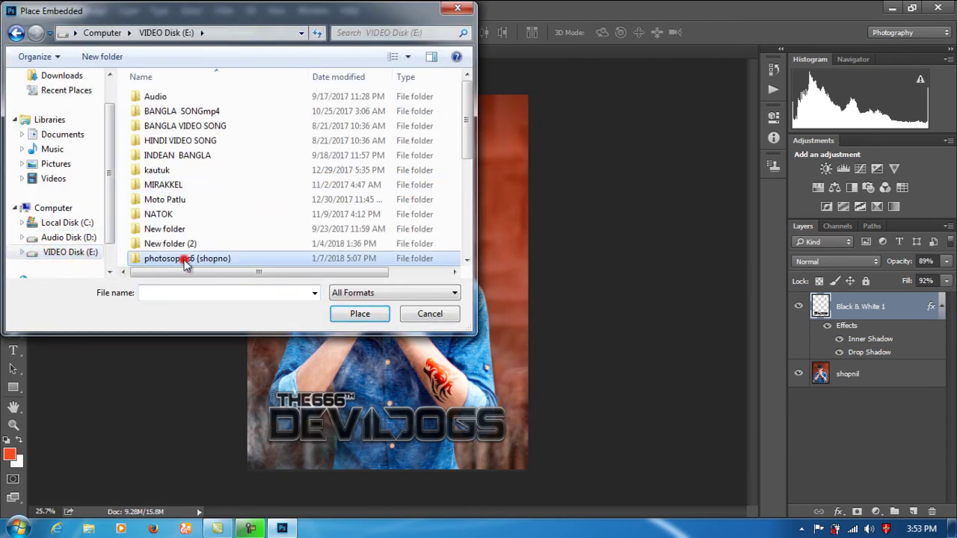
{"action": "double_click", "coordinate": [186, 259]}
{"action": "double_click", "coordinate": [246, 112]}
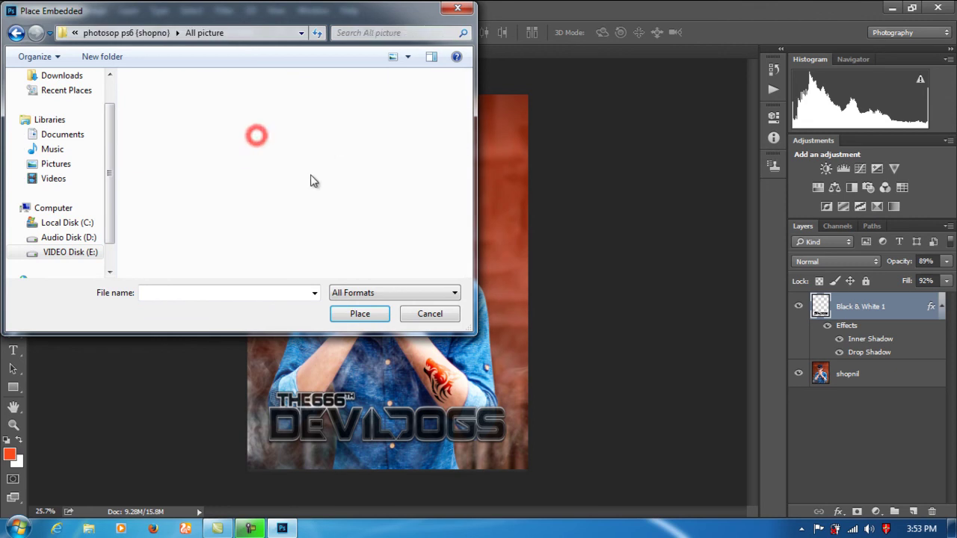
{"action": "scroll", "coordinate": [321, 254], "scroll_direction": "down", "scroll_amount": 1}
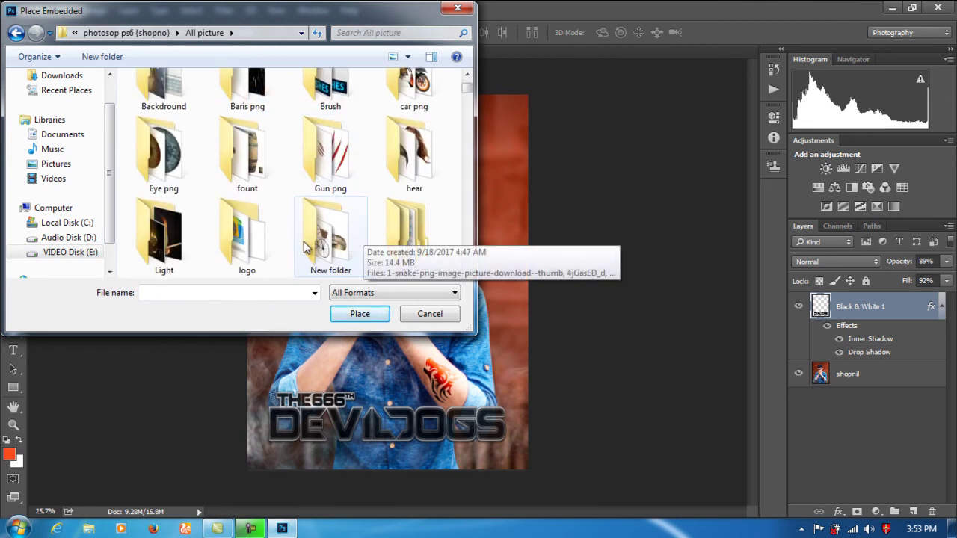
{"action": "scroll", "coordinate": [321, 254], "scroll_direction": "down", "scroll_amount": 2}
{"action": "double_click", "coordinate": [159, 166]}
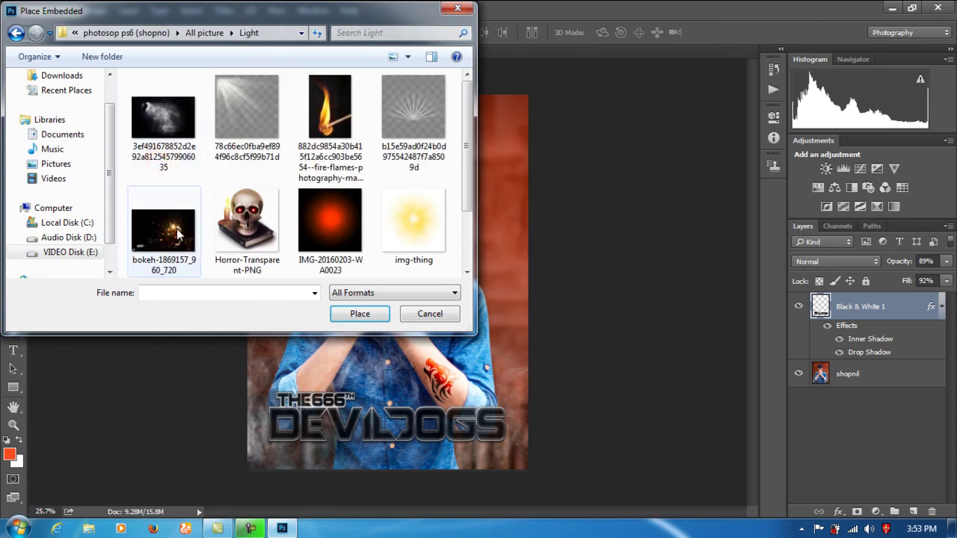
{"action": "scroll", "coordinate": [177, 209], "scroll_direction": "down", "scroll_amount": 1}
{"action": "left_click", "coordinate": [329, 213]}
{"action": "left_click", "coordinate": [377, 314]}
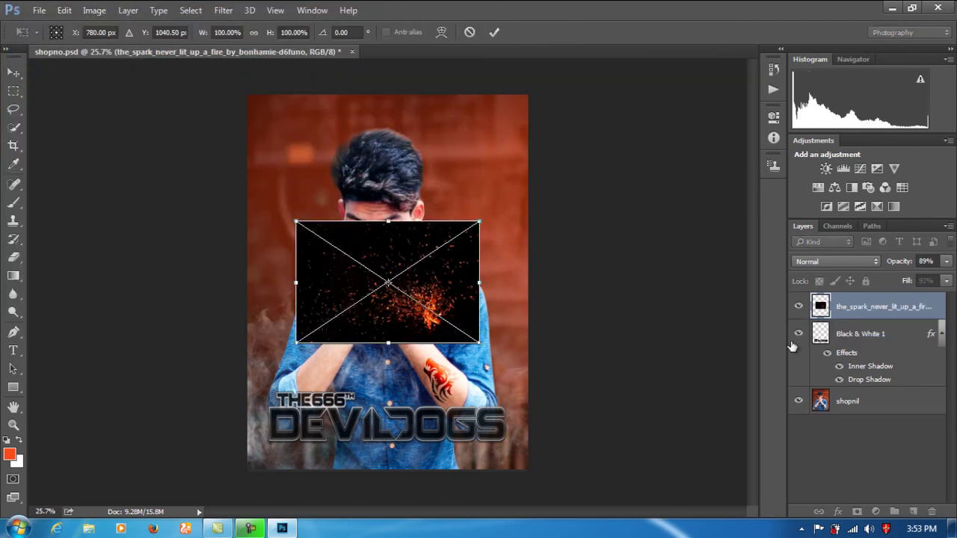
Set the sparks layer to Screen blend mode and rotate it about 93°
{"action": "left_click", "coordinate": [839, 261]}
{"action": "left_click", "coordinate": [803, 359]}
{"action": "left_click_drag", "start_coordinate": [504, 285], "coordinate": [385, 360]}
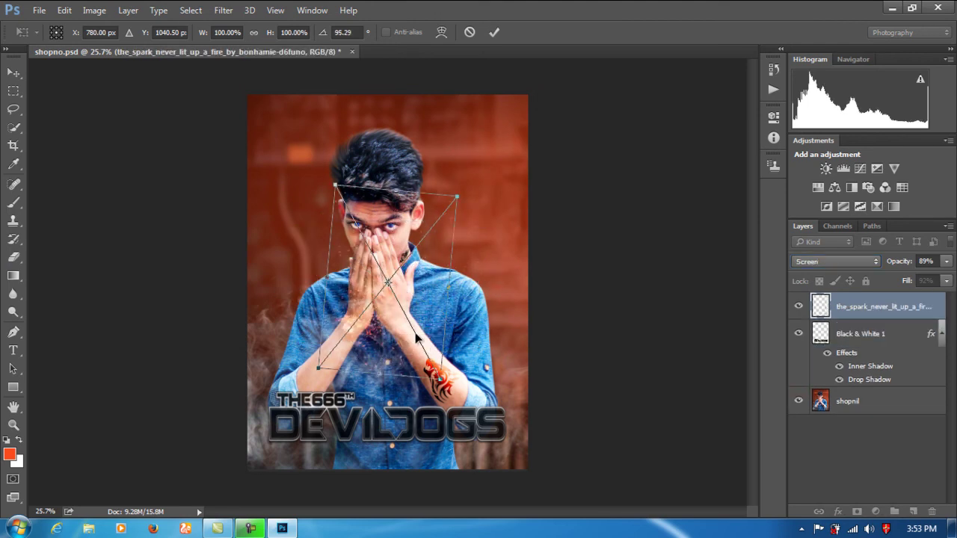
{"action": "left_click_drag", "start_coordinate": [464, 293], "coordinate": [476, 293]}
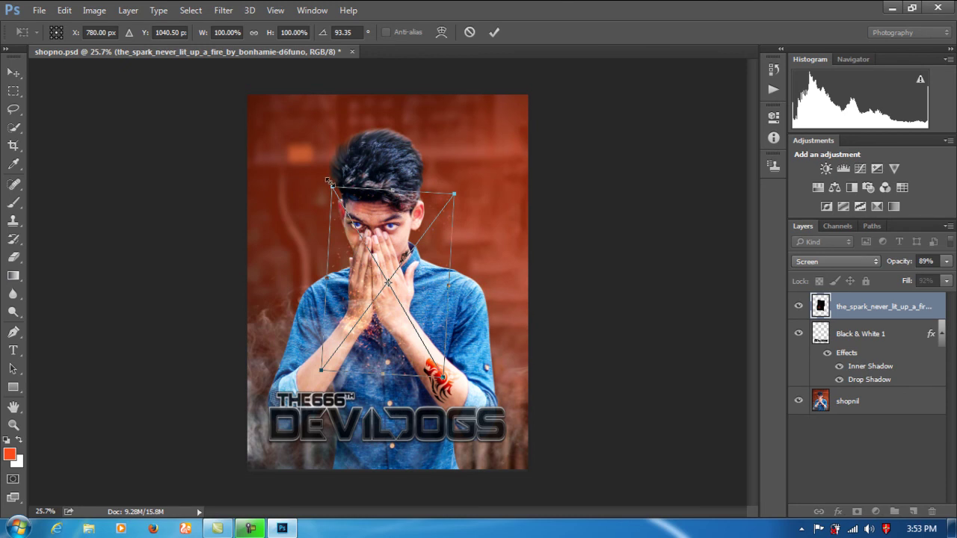
Enlarge and reshape the sparks over the portrait's left and lower area
{"action": "left_click_drag", "start_coordinate": [331, 182], "coordinate": [121, 358]}
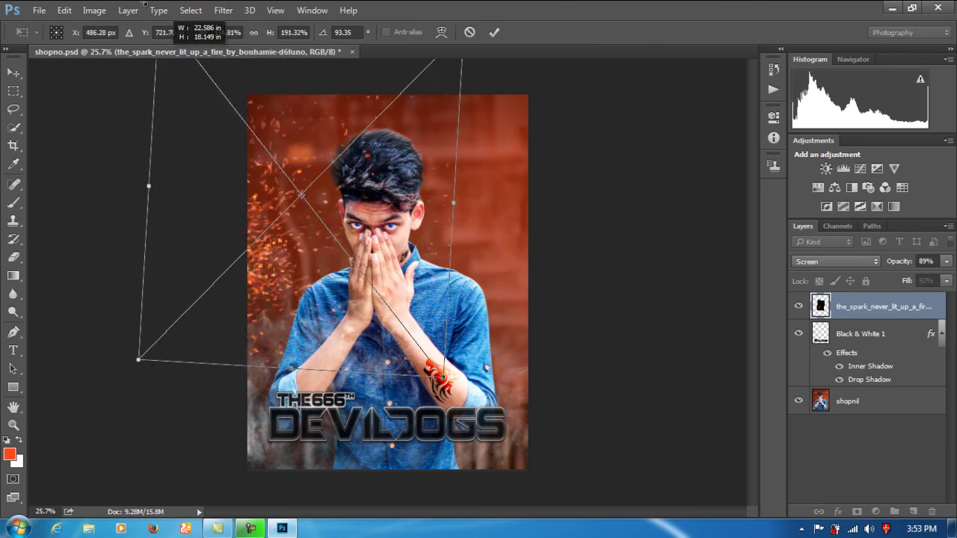
{"action": "mouse_move", "coordinate": [444, 374]}
{"action": "left_mouse_down"}
{"action": "mouse_move", "coordinate": [467, 492]}
{"action": "mouse_move", "coordinate": [467, 394]}
{"action": "left_mouse_up"}
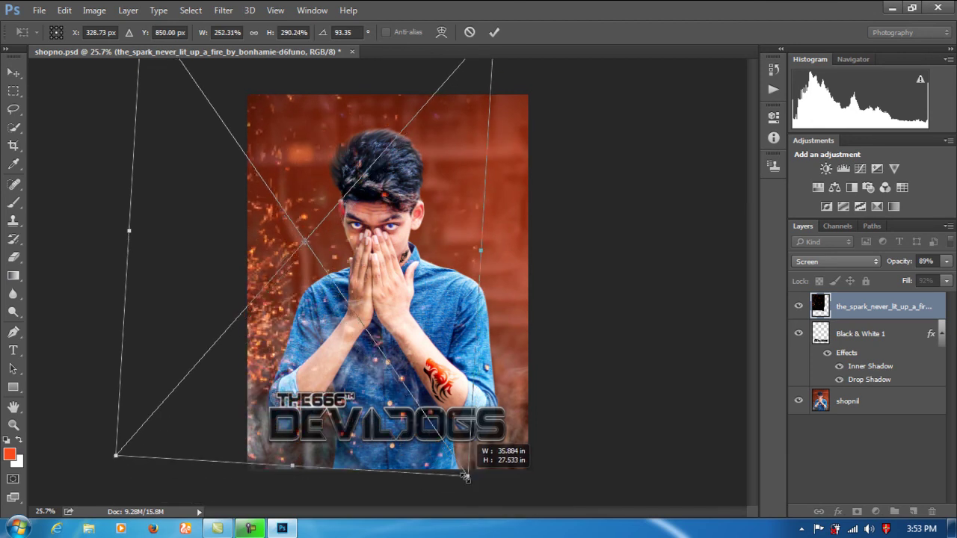
{"action": "left_click_drag", "start_coordinate": [385, 213], "coordinate": [403, 278]}
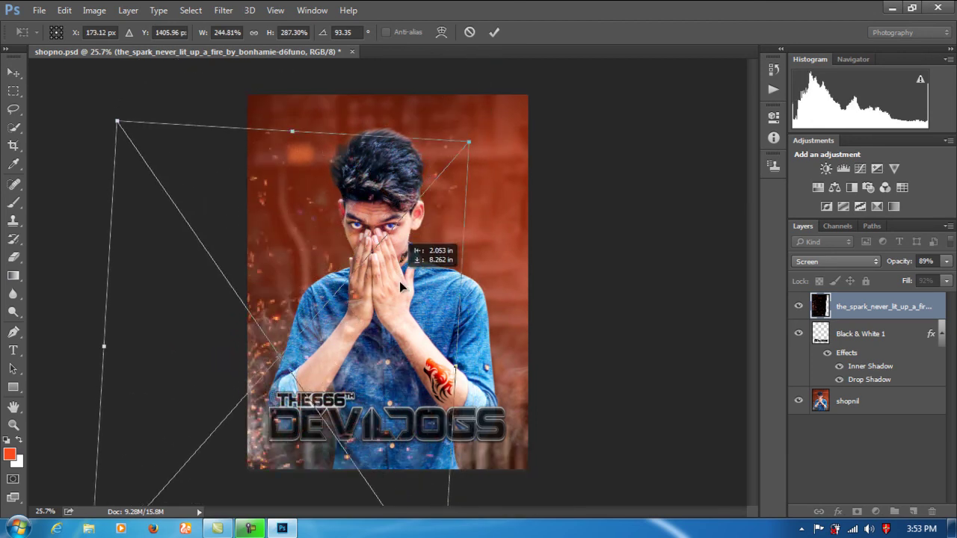
{"action": "mouse_move", "coordinate": [476, 143]}
{"action": "left_mouse_down"}
{"action": "mouse_move", "coordinate": [479, 238]}
{"action": "mouse_move", "coordinate": [467, 288]}
{"action": "mouse_move", "coordinate": [430, 269]}
{"action": "mouse_move", "coordinate": [424, 282]}
{"action": "left_mouse_up"}
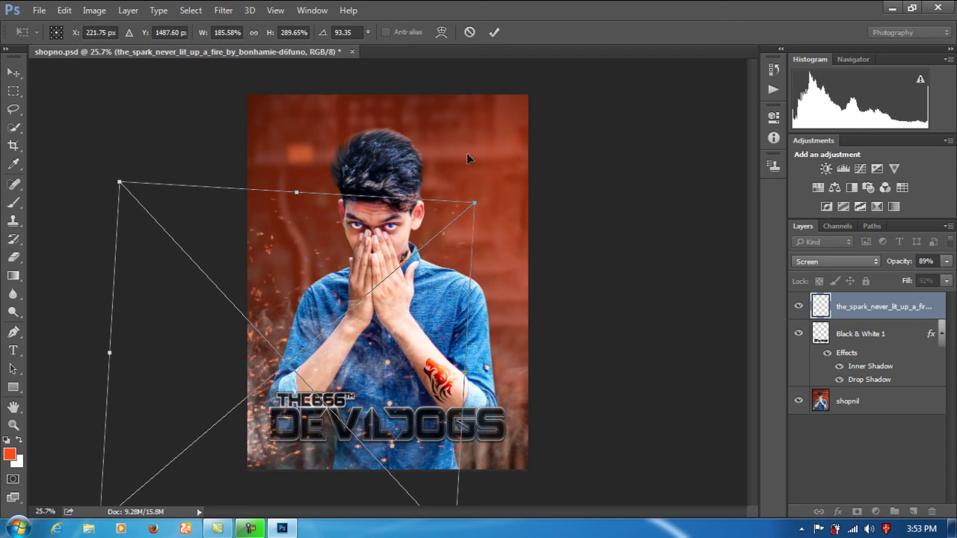
{"action": "left_click", "coordinate": [494, 32]}
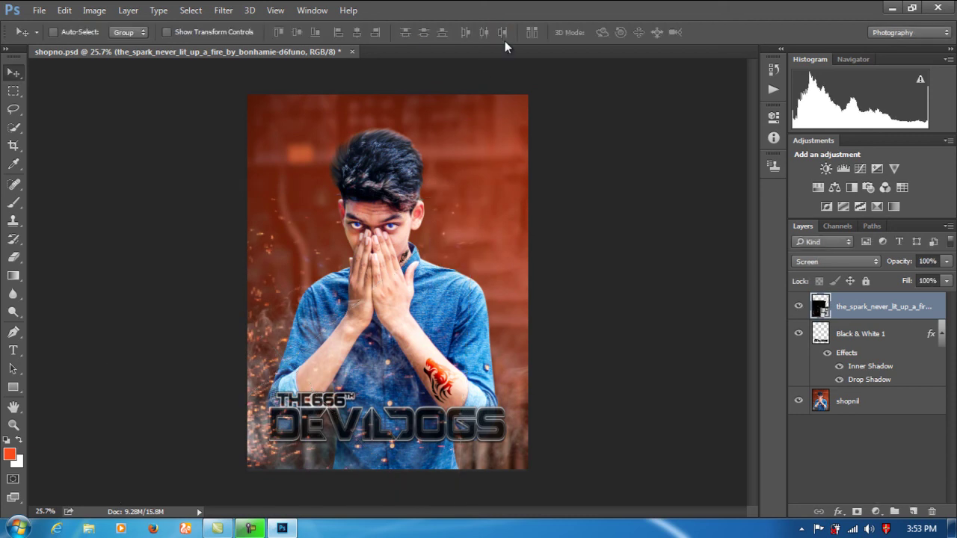
Nudge the sparks into final position and merge all visible layers into shopnil
{"action": "mouse_move", "coordinate": [286, 345]}
{"action": "left_mouse_down"}
{"action": "mouse_move", "coordinate": [285, 358]}
{"action": "mouse_move", "coordinate": [285, 346]}
{"action": "left_mouse_up"}
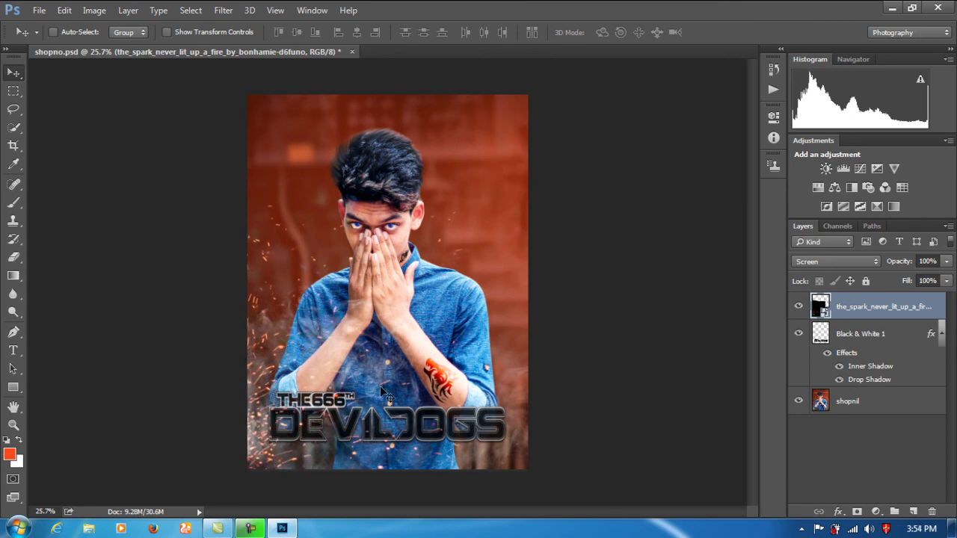
{"action": "left_click_drag", "start_coordinate": [381, 385], "coordinate": [380, 379]}
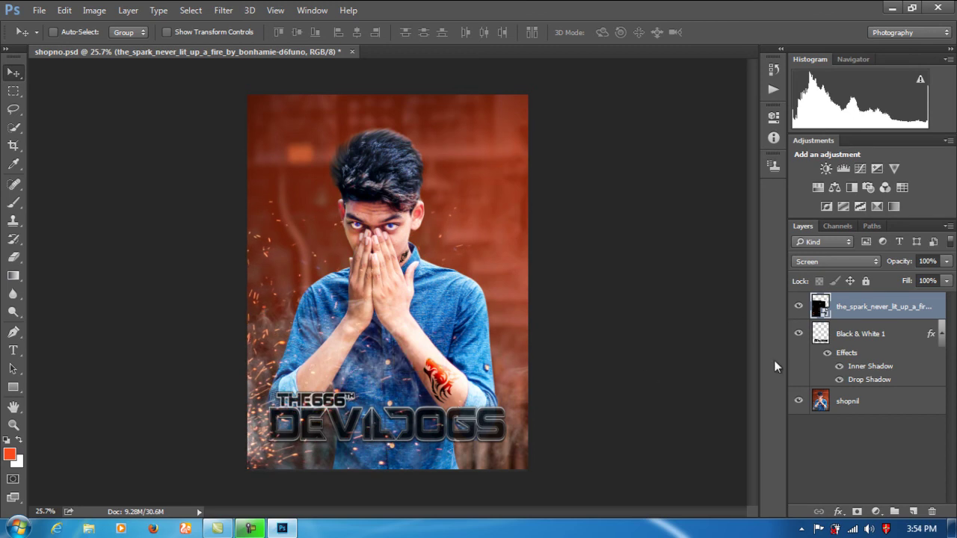
{"action": "right_click", "coordinate": [864, 398]}
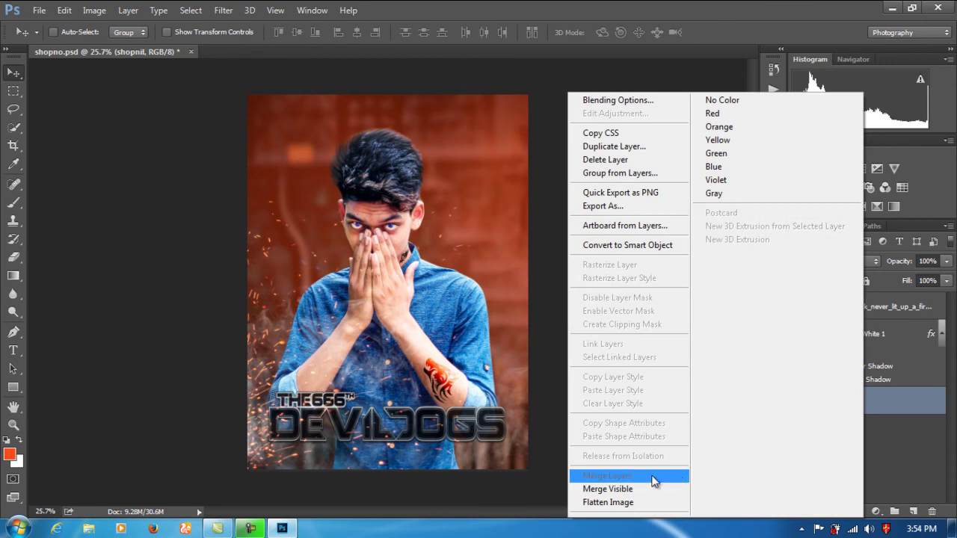
{"action": "left_click", "coordinate": [633, 489]}
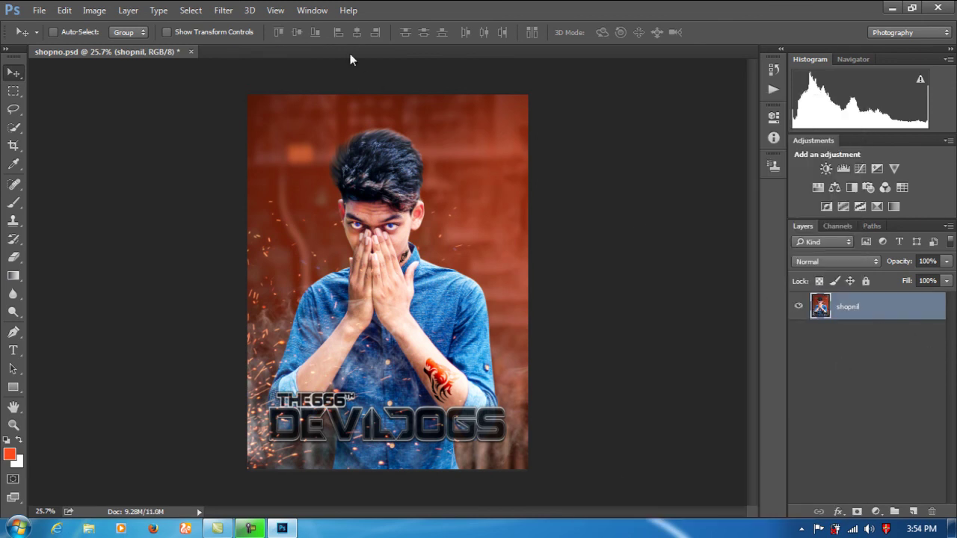
{"action": "left_click", "coordinate": [223, 11]}
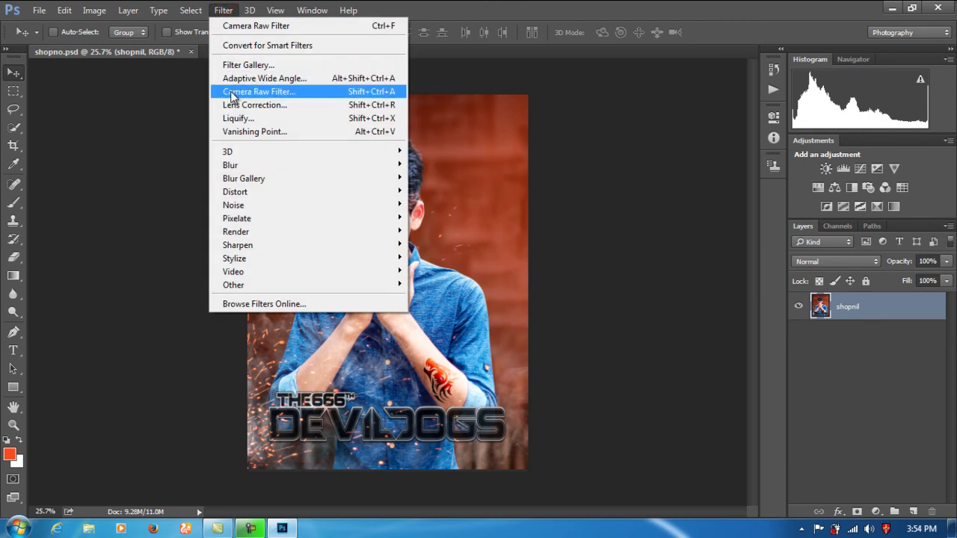
In Camera Raw, raise Contrast to +10, Shadows to +6 and Blacks to +9
{"action": "left_click", "coordinate": [231, 93]}
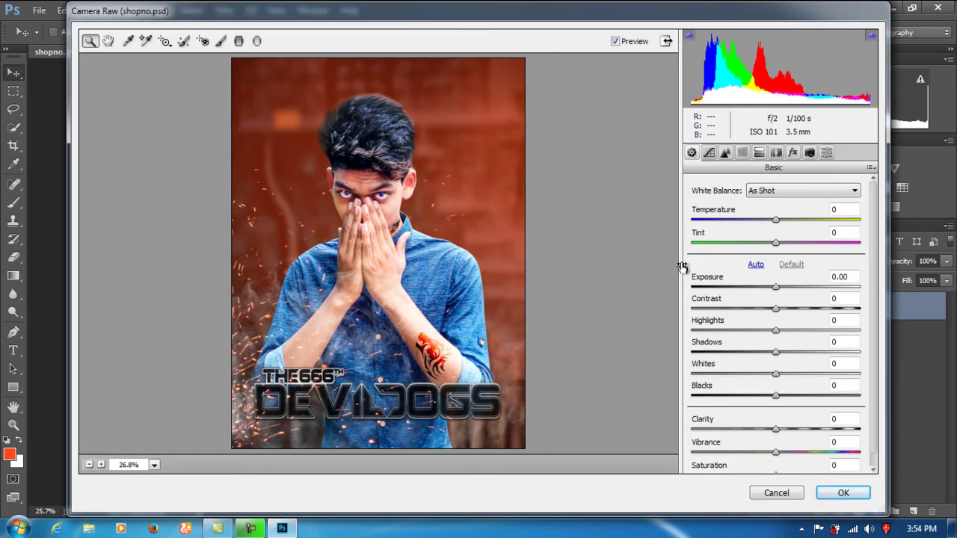
{"action": "left_click_drag", "start_coordinate": [778, 310], "coordinate": [785, 309]}
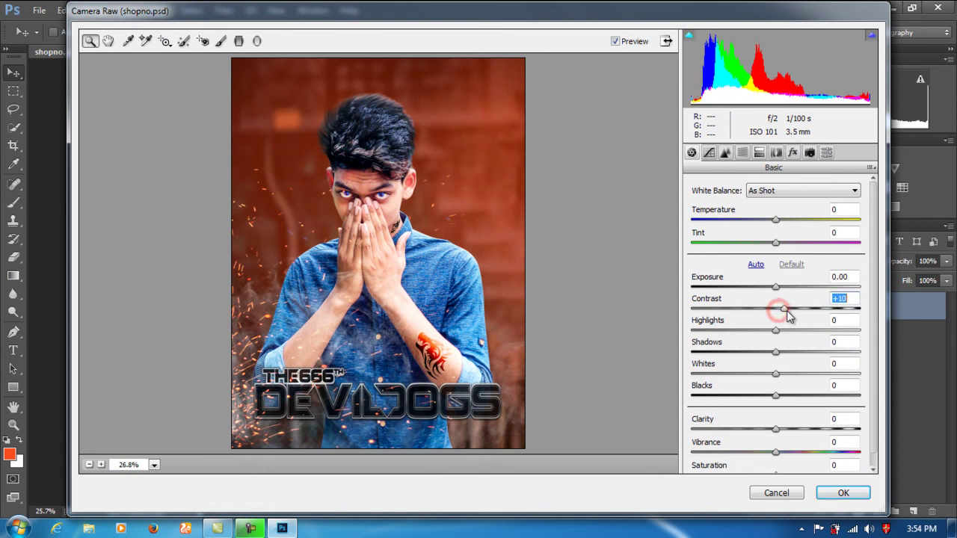
{"action": "left_click_drag", "start_coordinate": [776, 351], "coordinate": [777, 352]}
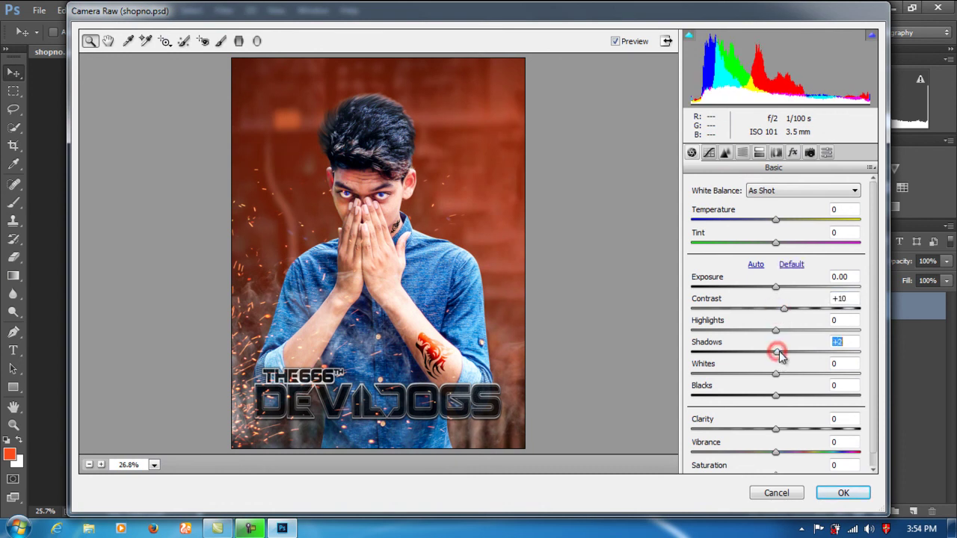
{"action": "left_click_drag", "start_coordinate": [777, 395], "coordinate": [799, 432]}
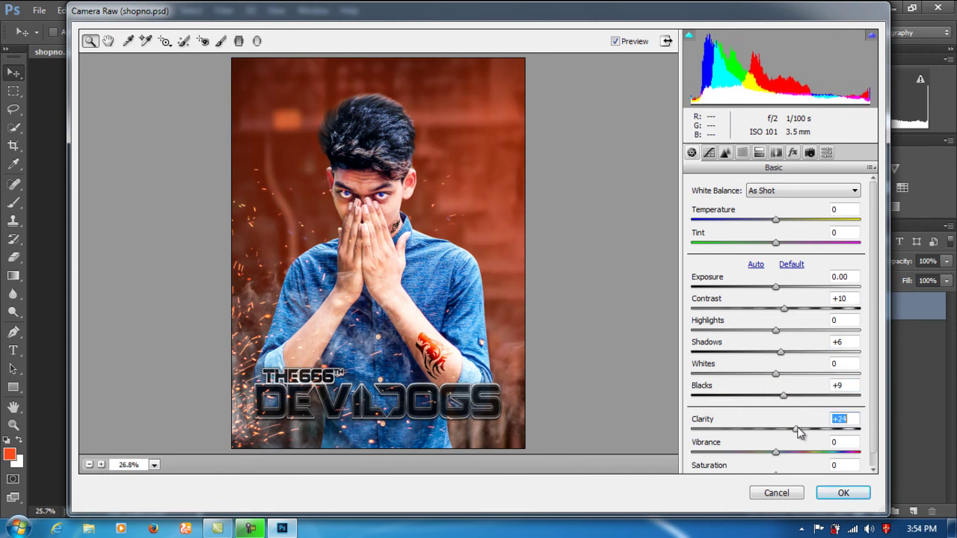
Add a -38 post-crop vignette to darken the edges and apply the filter
{"action": "left_click", "coordinate": [809, 153]}
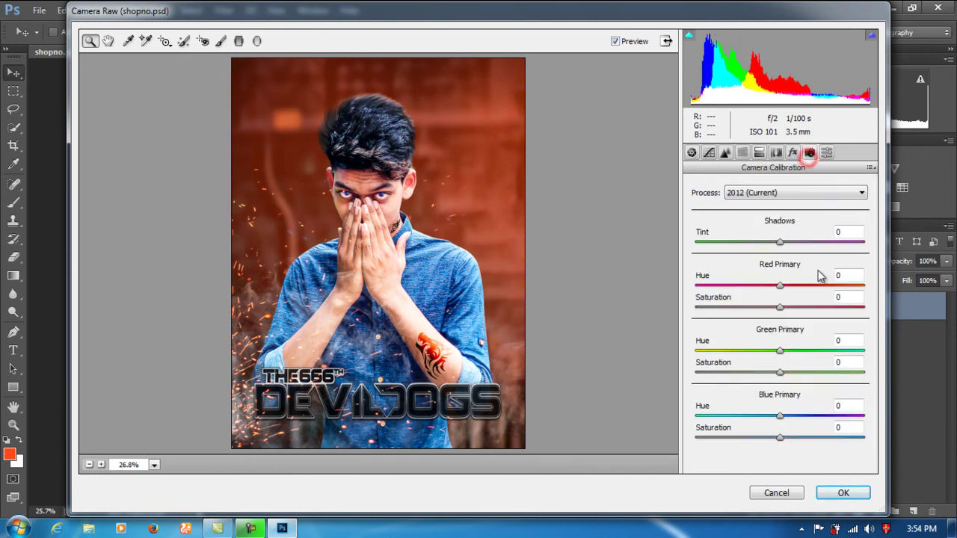
{"action": "left_click", "coordinate": [792, 152]}
{"action": "left_click_drag", "start_coordinate": [780, 332], "coordinate": [750, 340]}
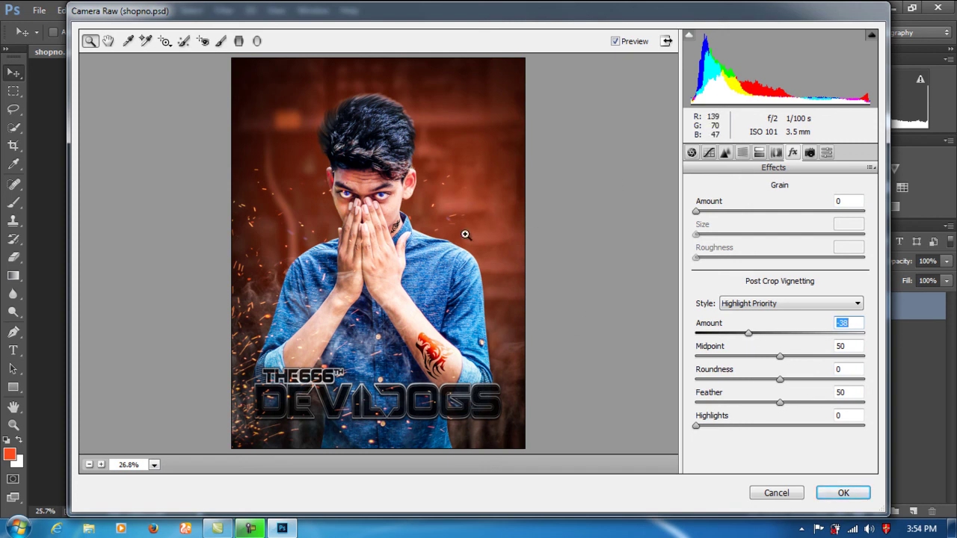
{"action": "left_click", "coordinate": [842, 493]}
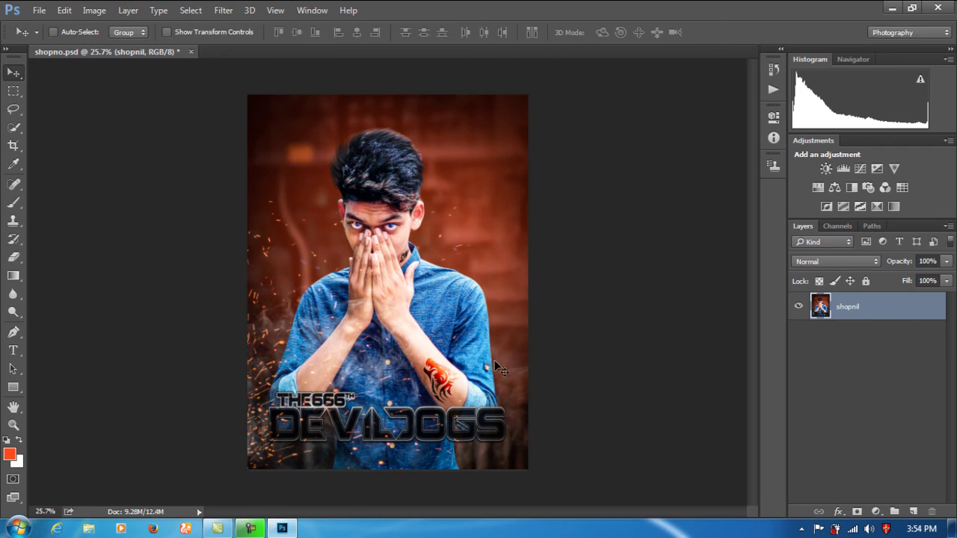
{"action": "scroll", "coordinate": [500, 369], "scroll_direction": "down", "scroll_amount": 1}
{"action": "scroll", "coordinate": [495, 366], "scroll_direction": "up", "scroll_amount": 3}
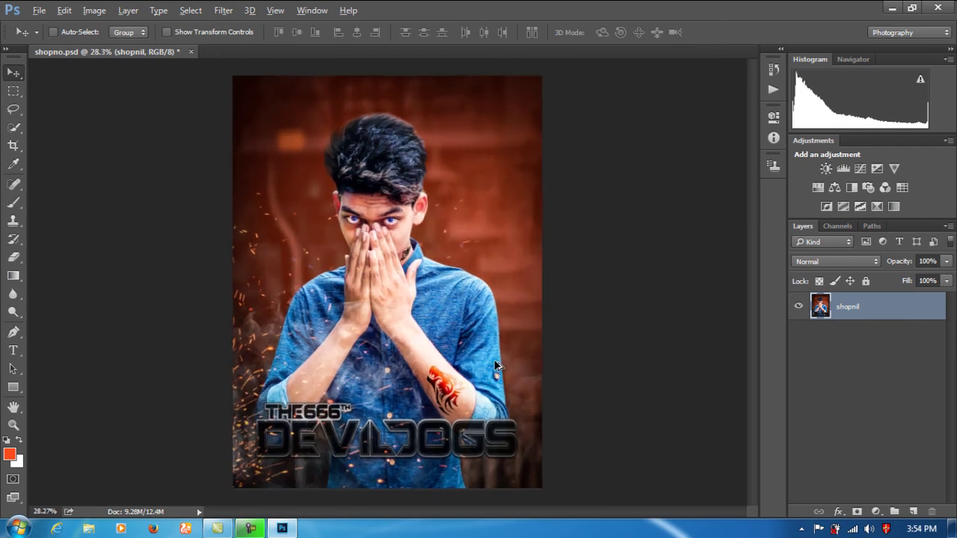
{"action": "scroll", "coordinate": [495, 365], "scroll_direction": "down", "scroll_amount": 1}
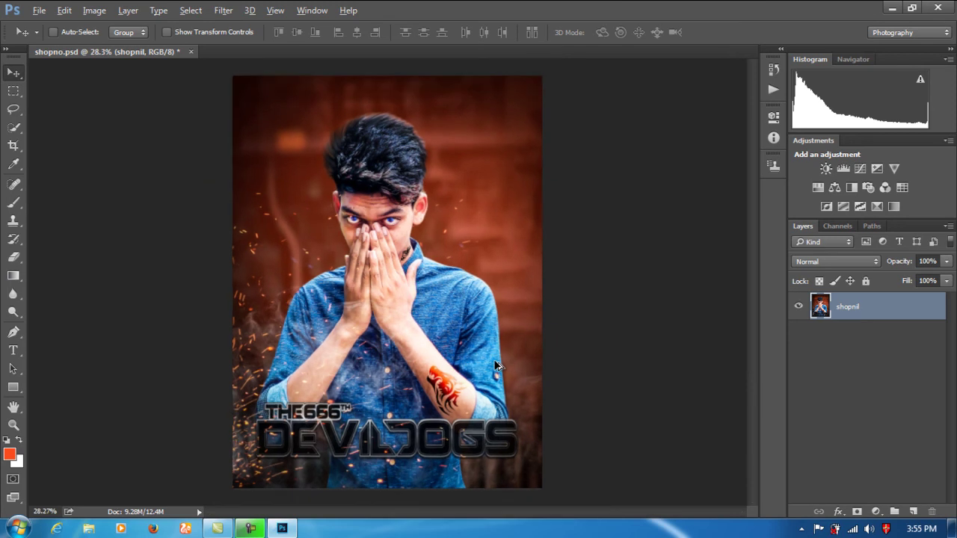